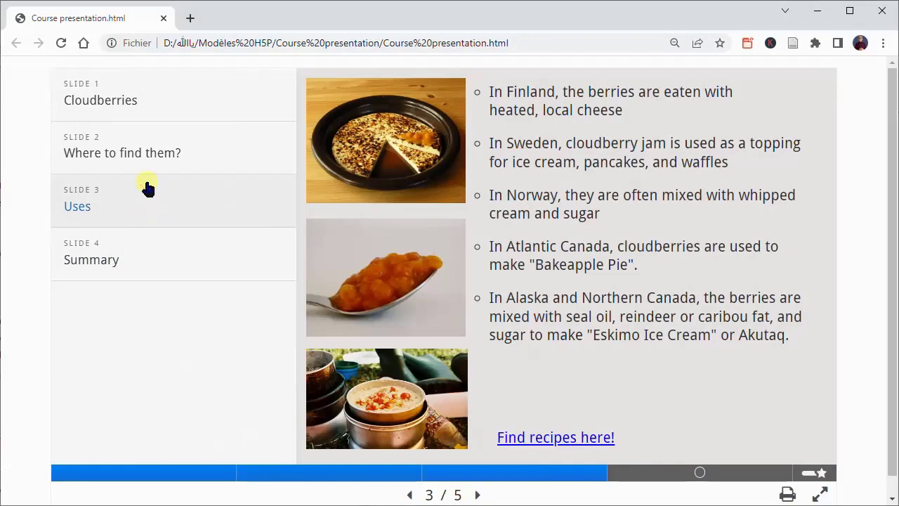
- Browse the Cloudberries, Where to find them?, Uses and Summary slides, and answer the summary with the blueberries and redcurrants statement
click(136, 132)
click(144, 102)
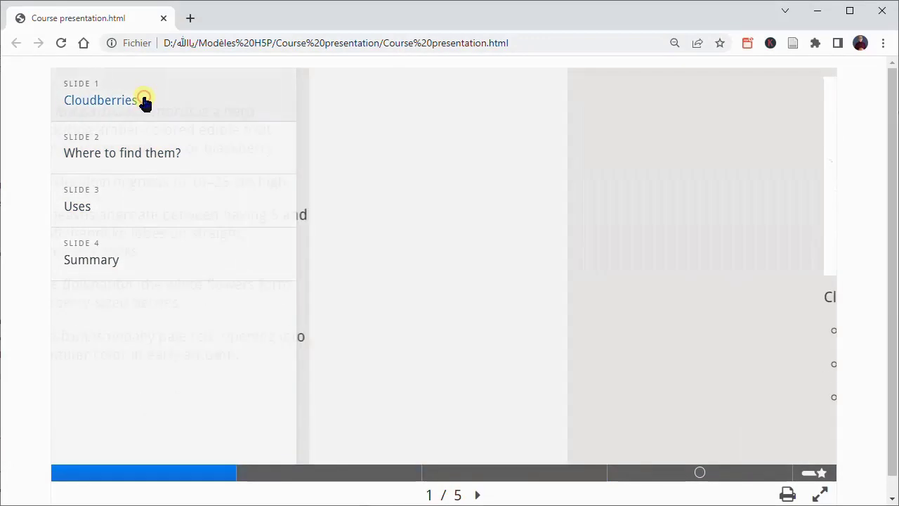
click(141, 150)
click(140, 205)
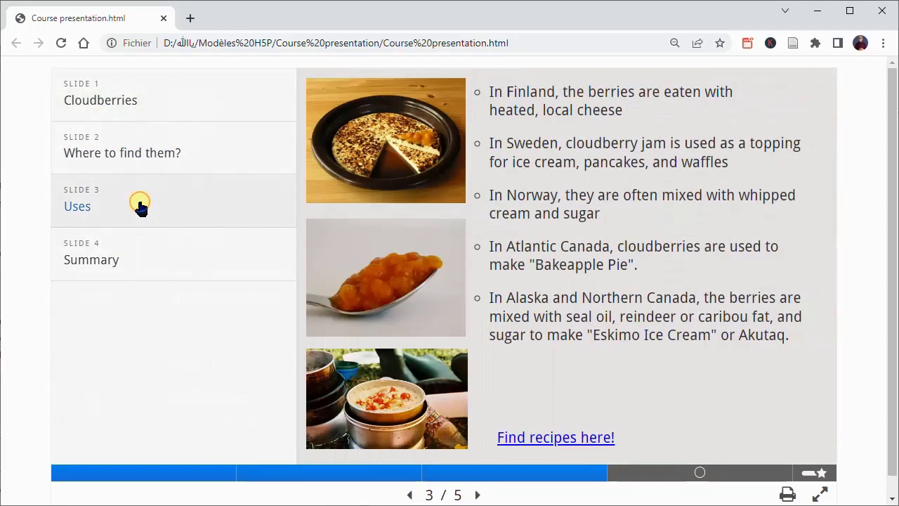
click(140, 253)
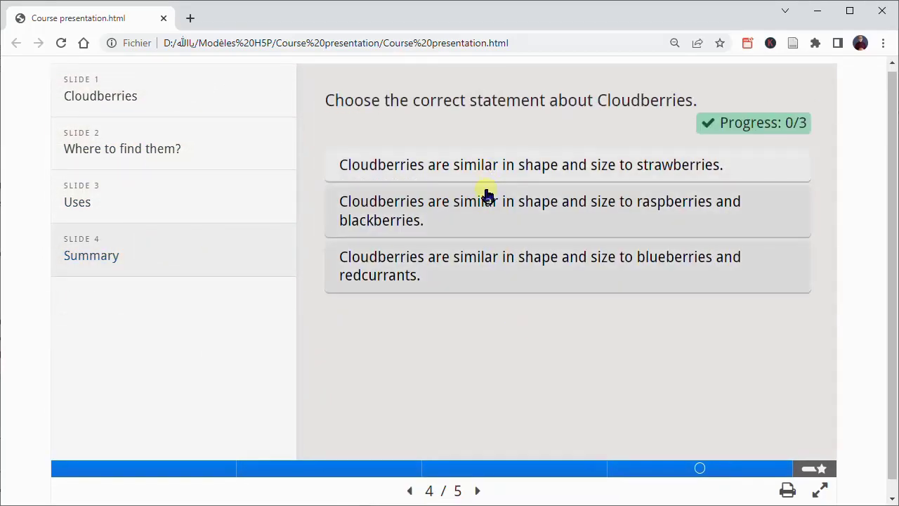
click(531, 283)
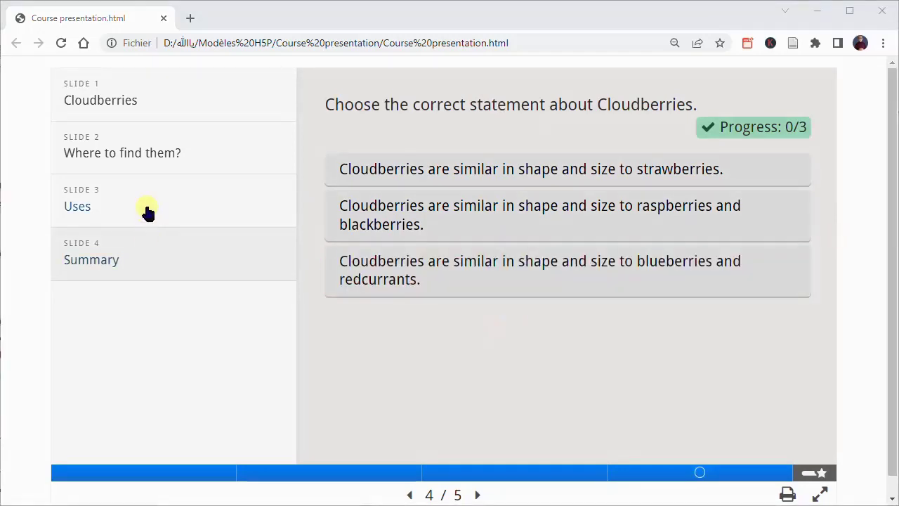
- Return from Uses to Cloudberries, go through to Summary again, and choose the statement comparing cloudberries to blueberries and redcurrants
click(144, 210)
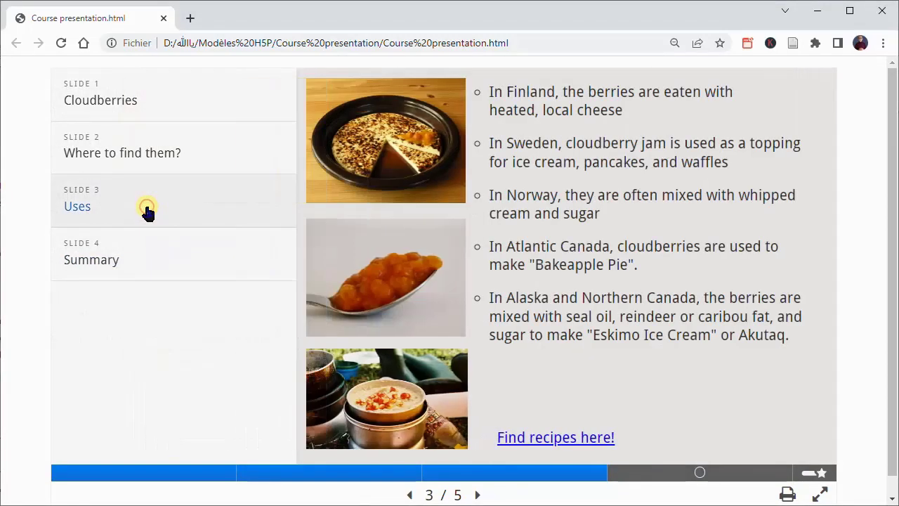
click(136, 133)
click(144, 102)
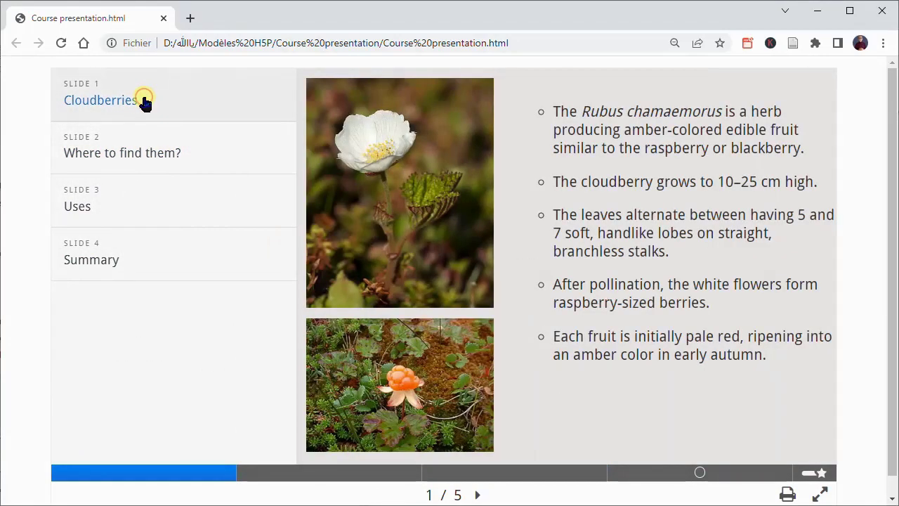
click(140, 150)
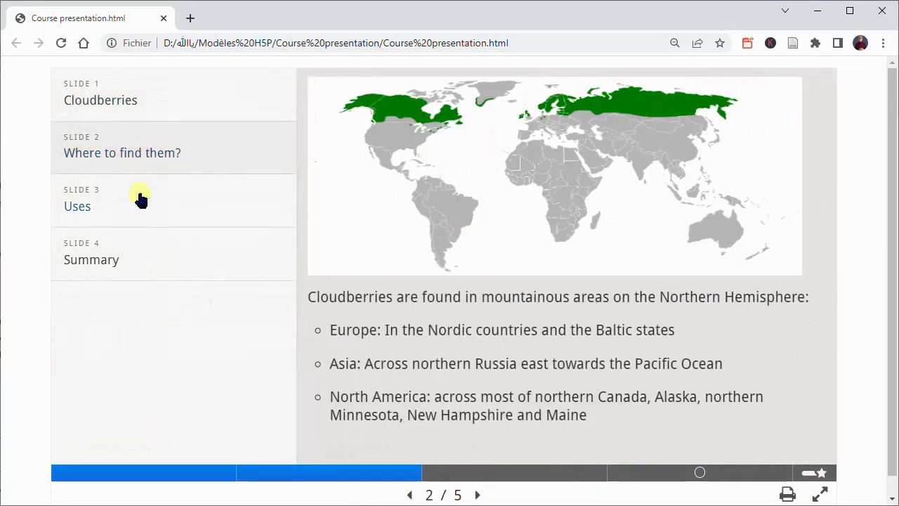
click(140, 206)
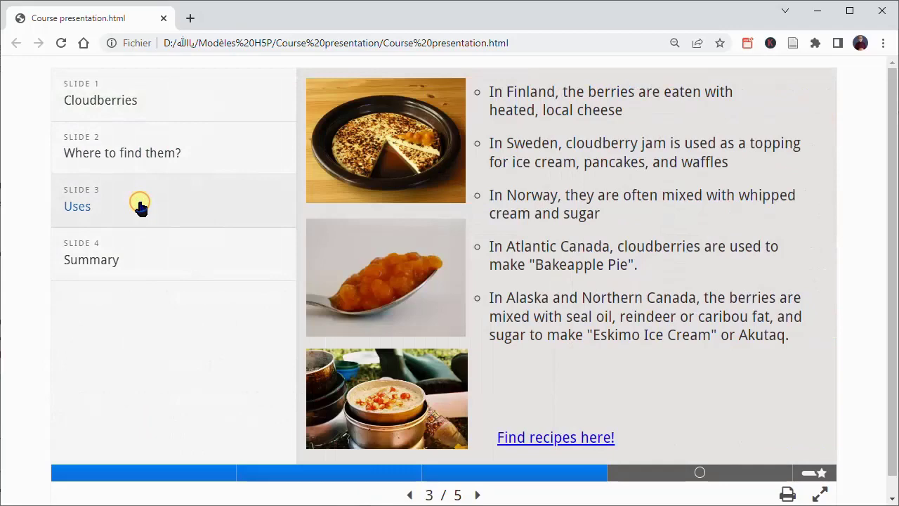
click(141, 253)
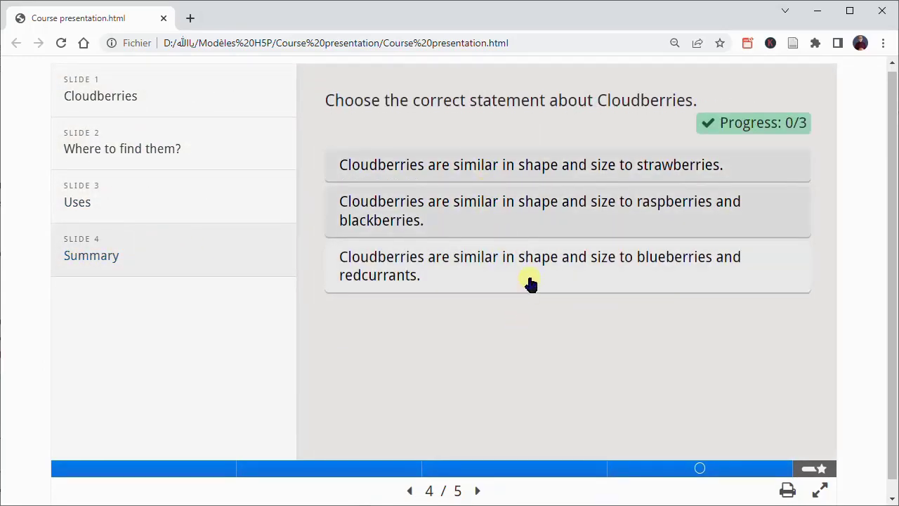
click(531, 281)
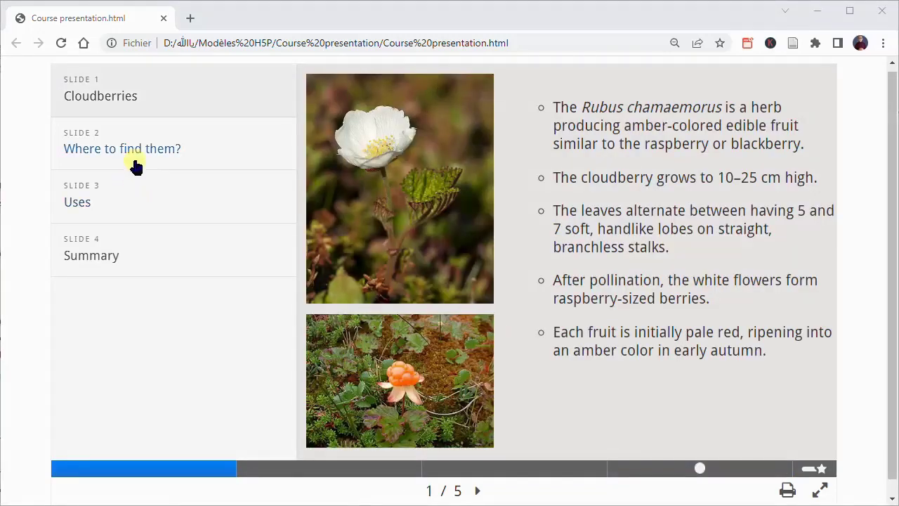
- Go through the Where to find them?, Uses and Summary slides, check the final score page and retry the presentation
click(137, 146)
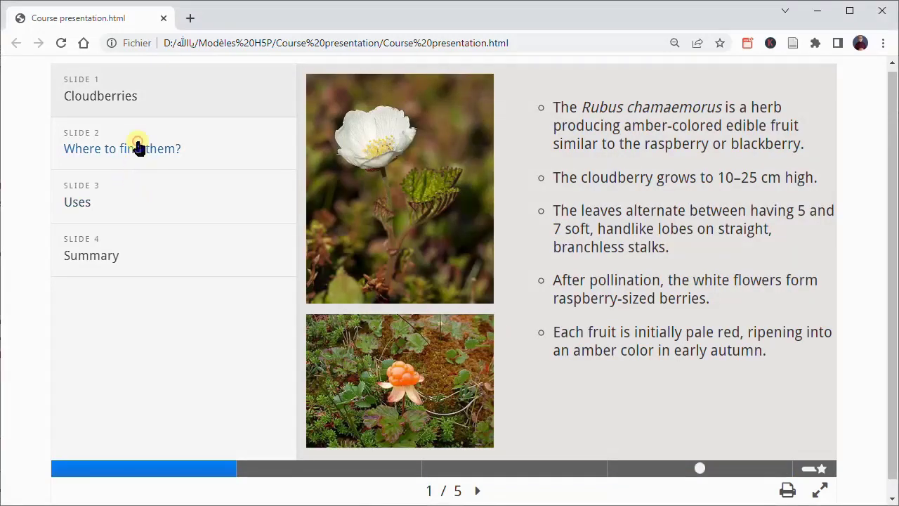
click(139, 198)
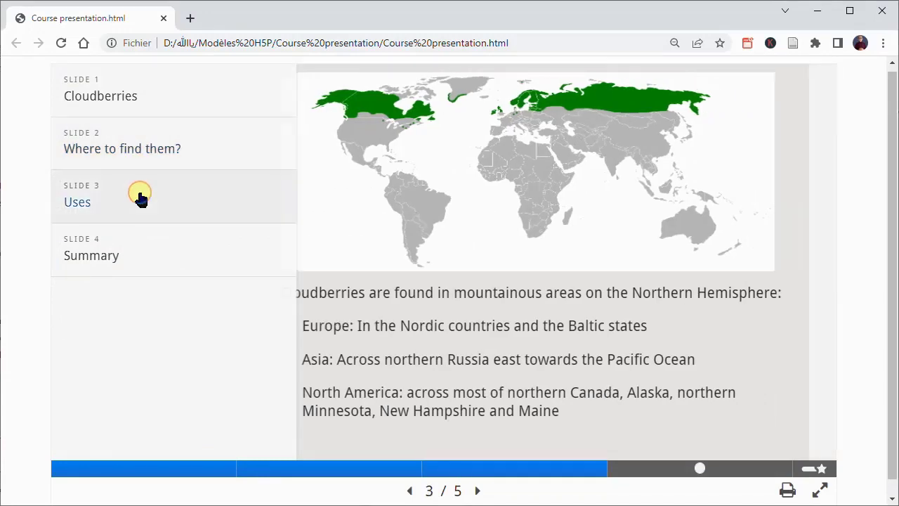
click(139, 237)
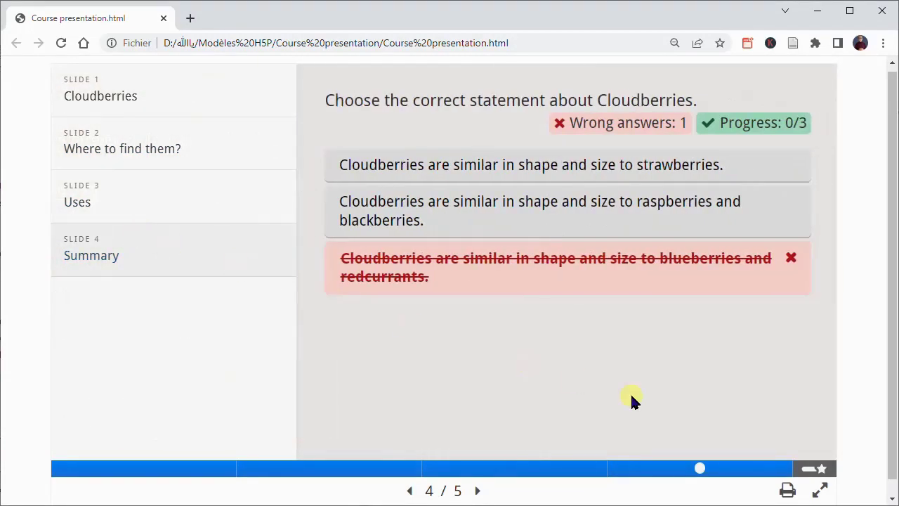
click(819, 474)
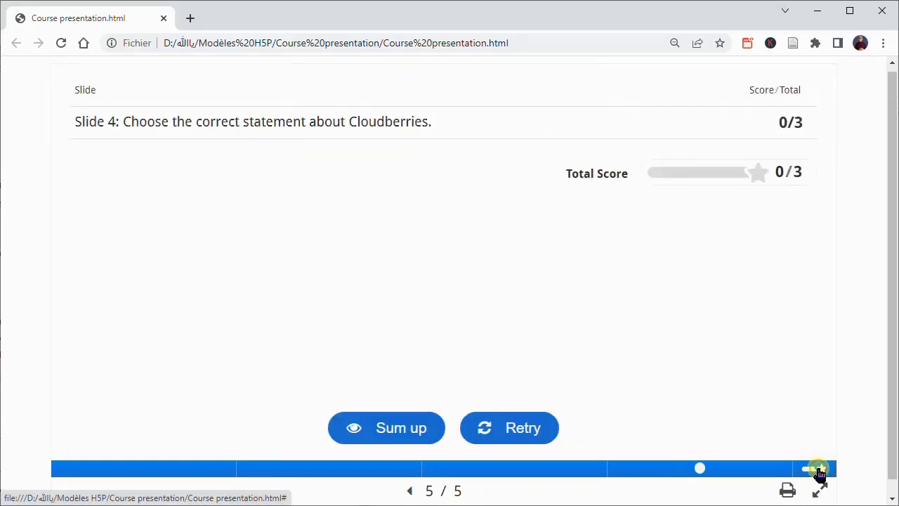
click(545, 432)
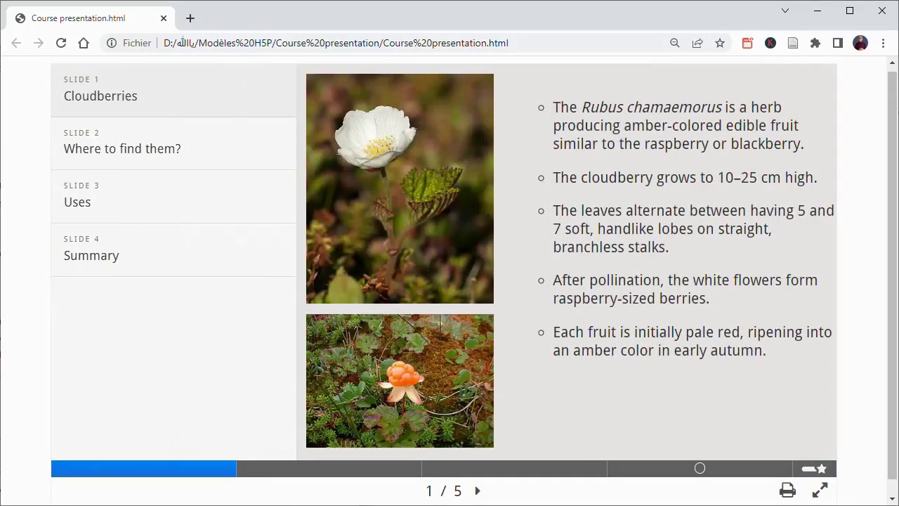
- Replay slides 2 to 4 twice more, viewing the score page and retrying the presentation at the end of each pass
click(138, 147)
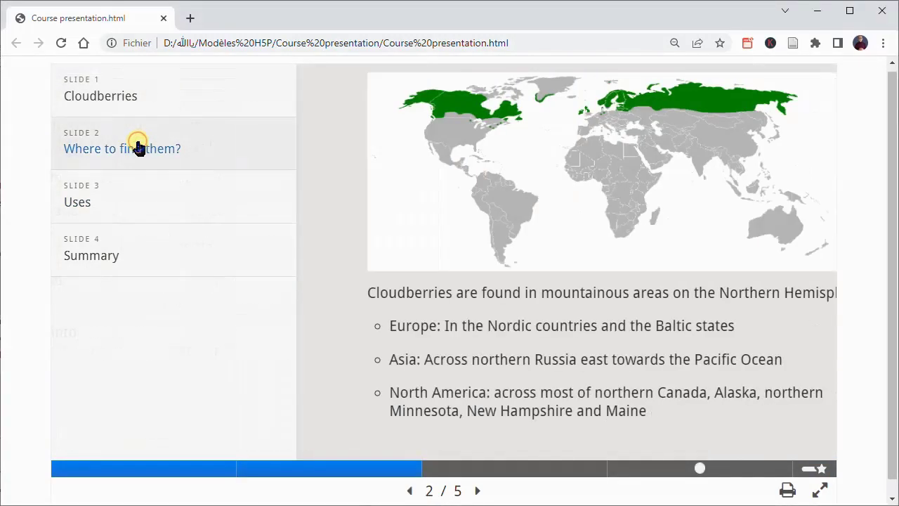
click(141, 199)
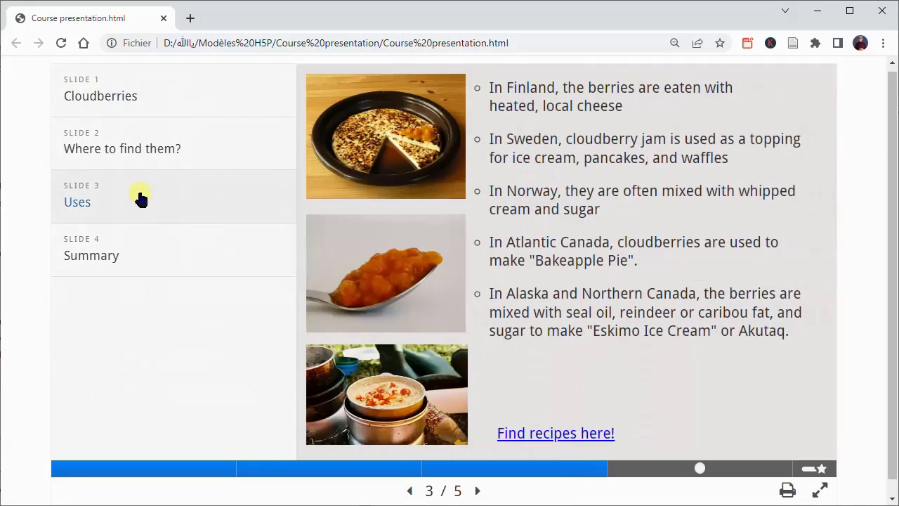
click(138, 238)
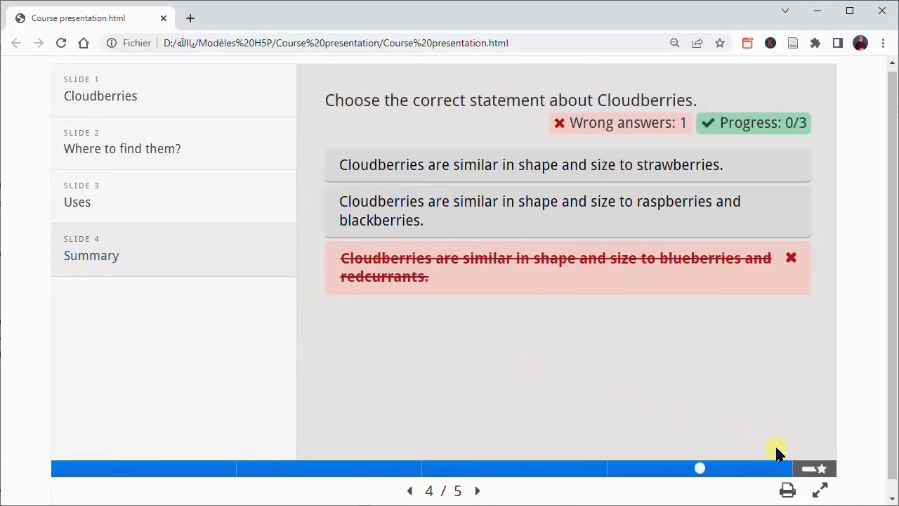
click(820, 471)
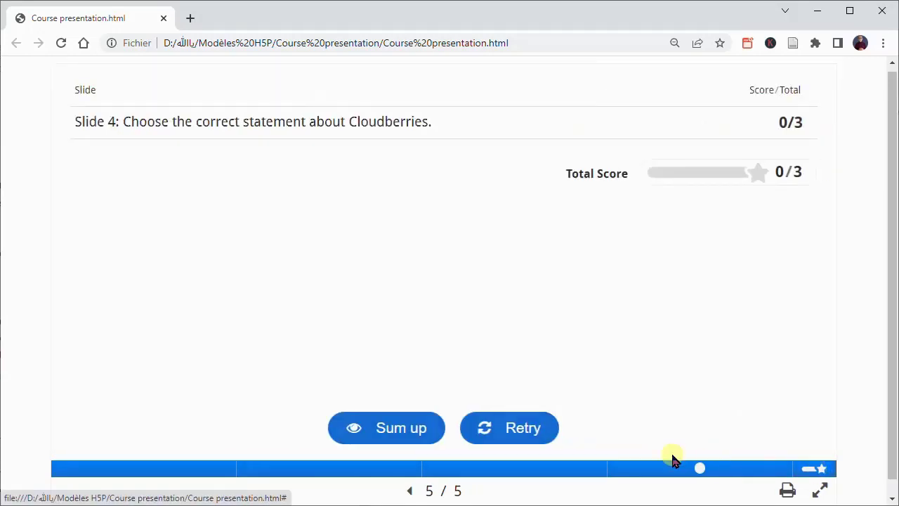
click(545, 433)
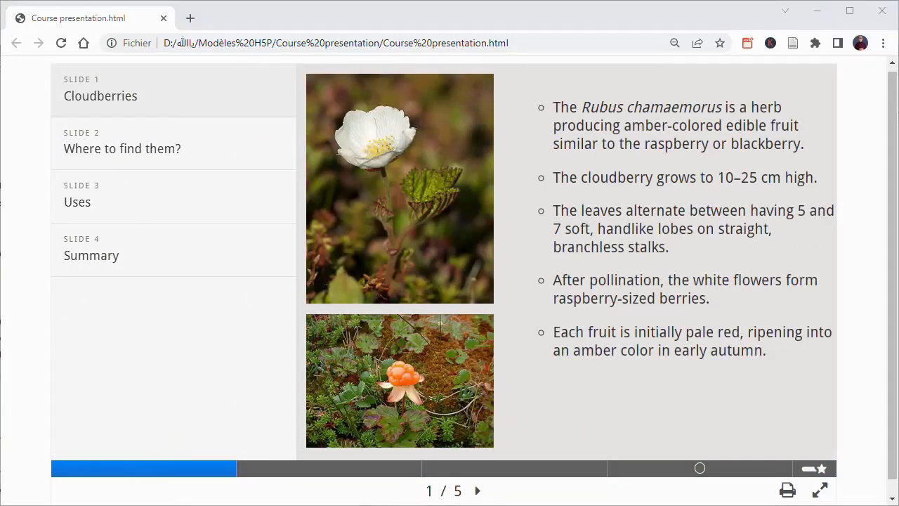
click(137, 147)
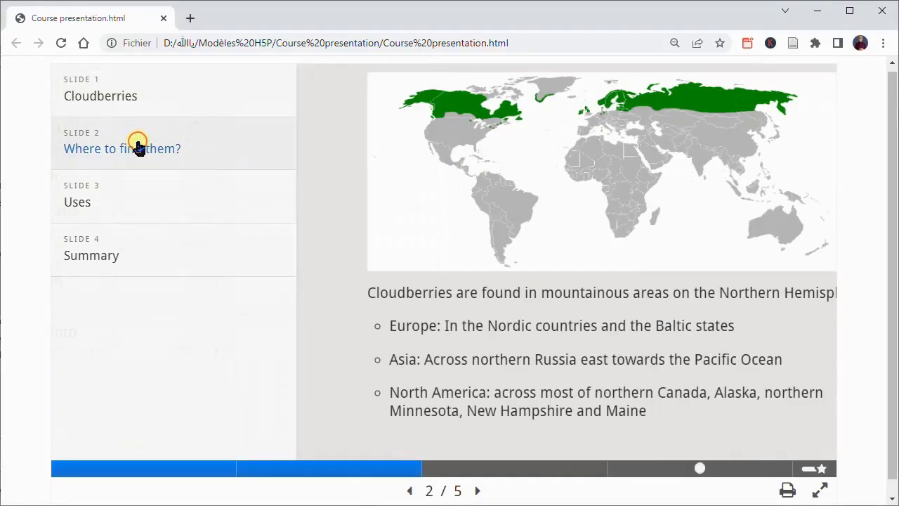
click(140, 200)
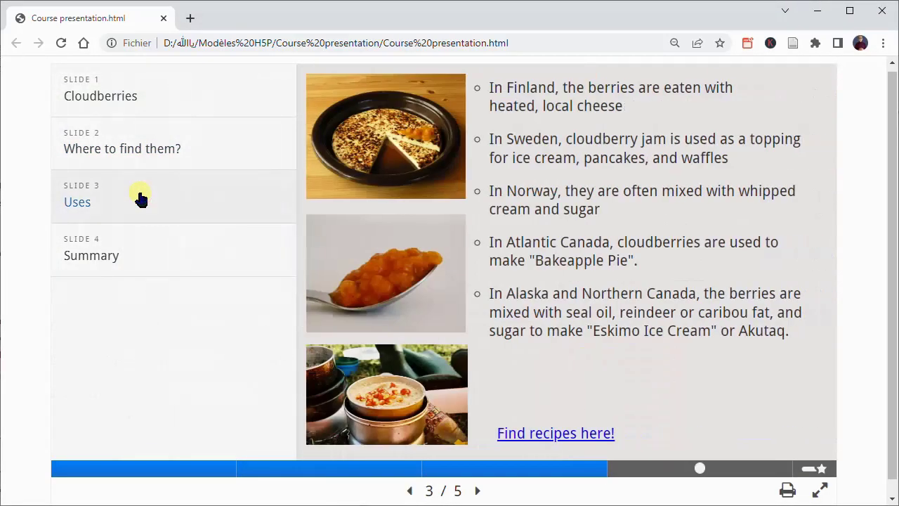
click(138, 238)
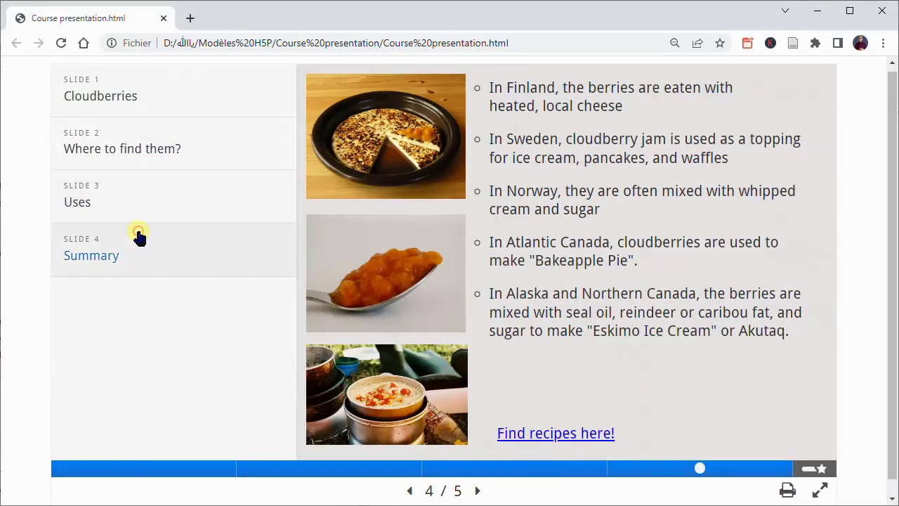
click(820, 471)
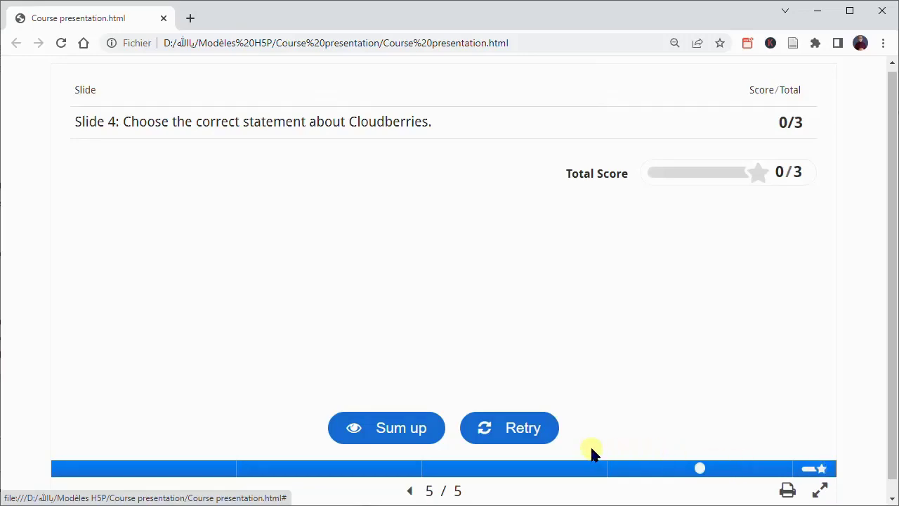
click(546, 430)
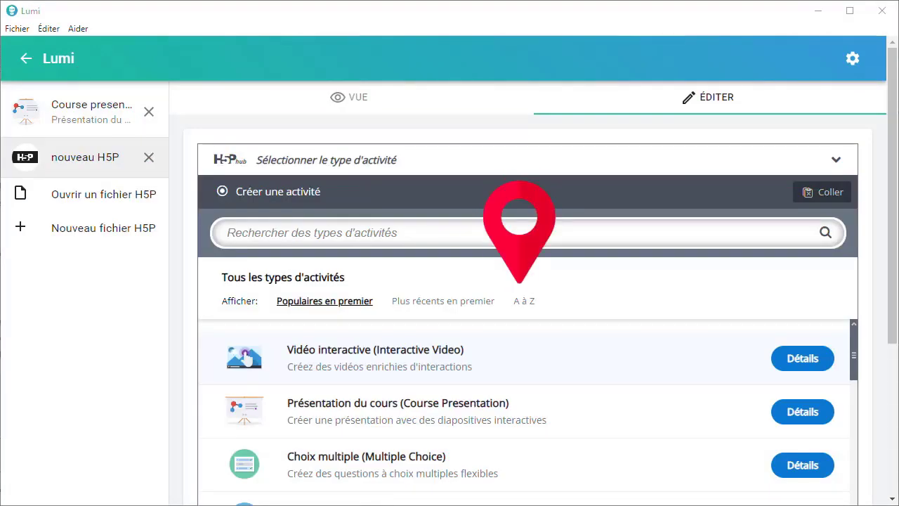
- In Lumi, sort the activity types A to Z, then create a Présentation du cours (Course Presentation) found by searching for "Cours"
click(524, 300)
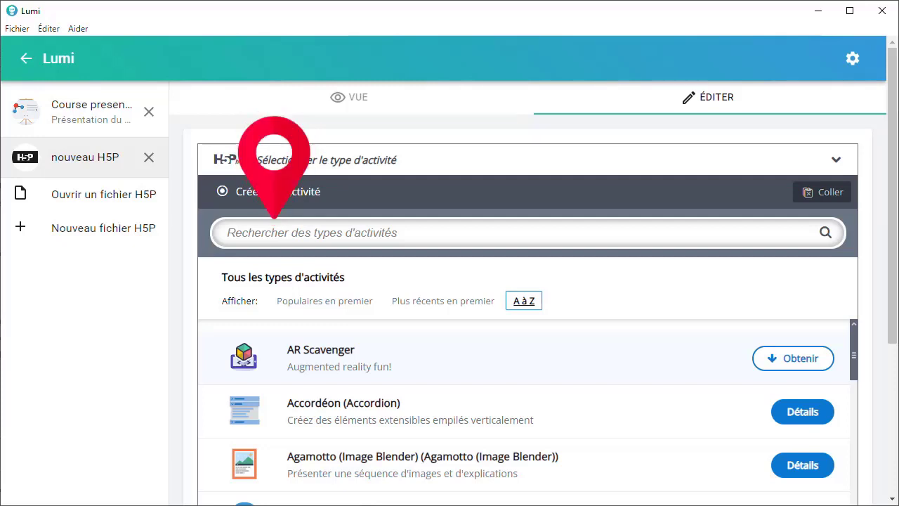
click(274, 232)
text(C)
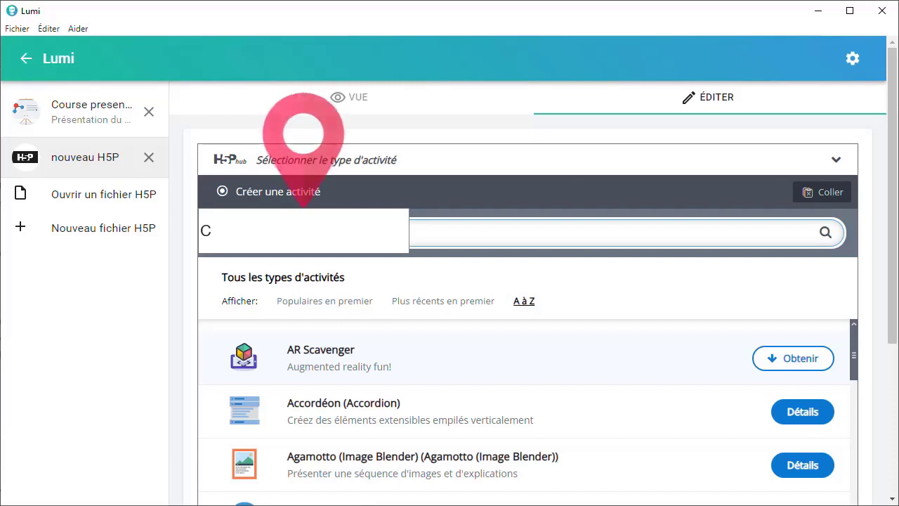
text(our)
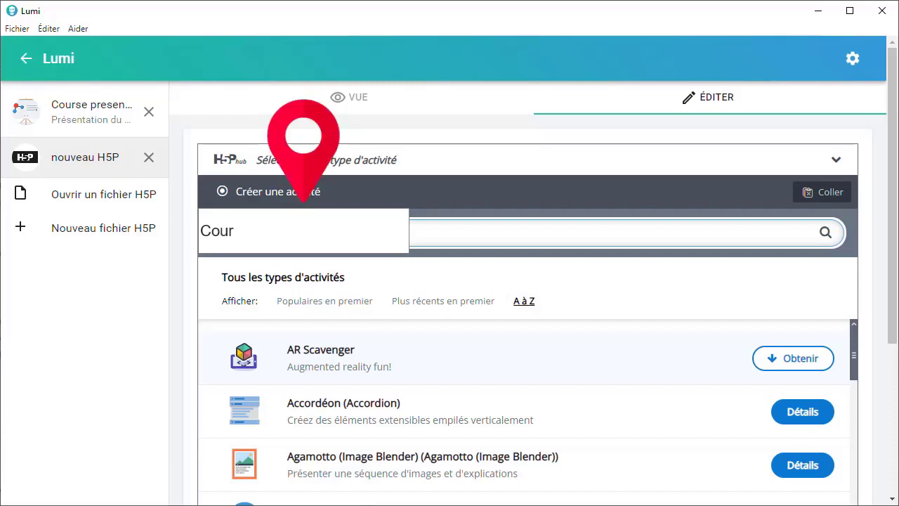
text(s)
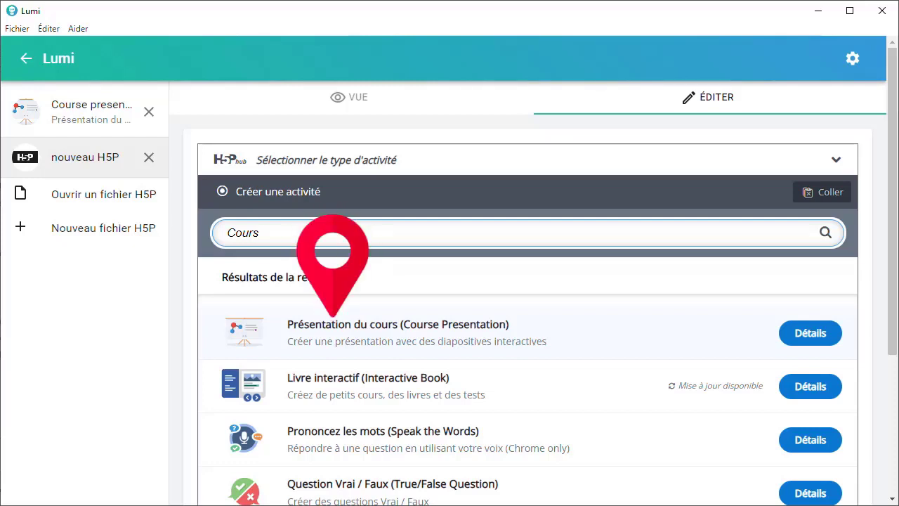
click(333, 319)
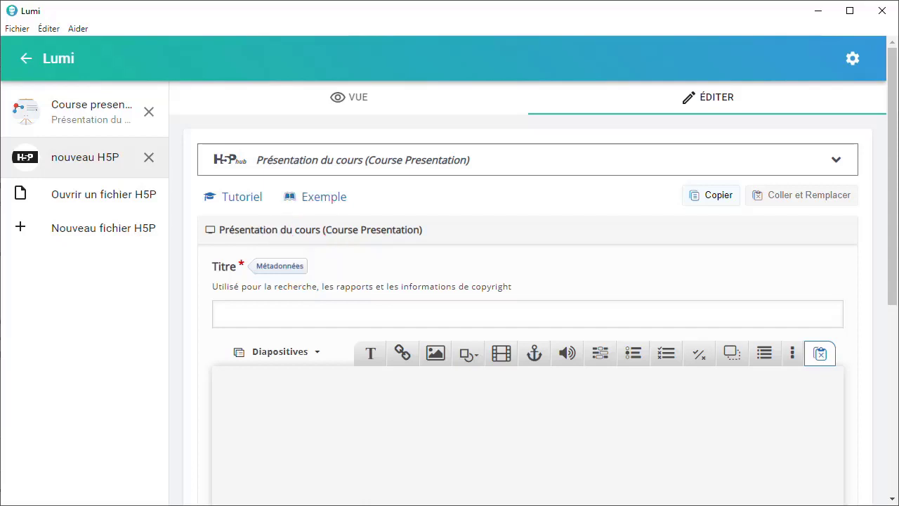
- Title the new course presentation "Connaitre les muriers"
text(Co)
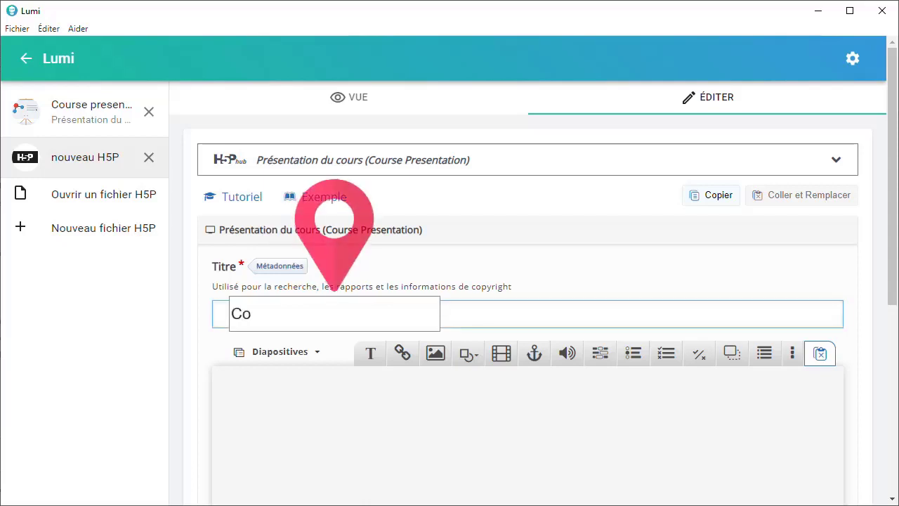
text(nnaitre les muriers)
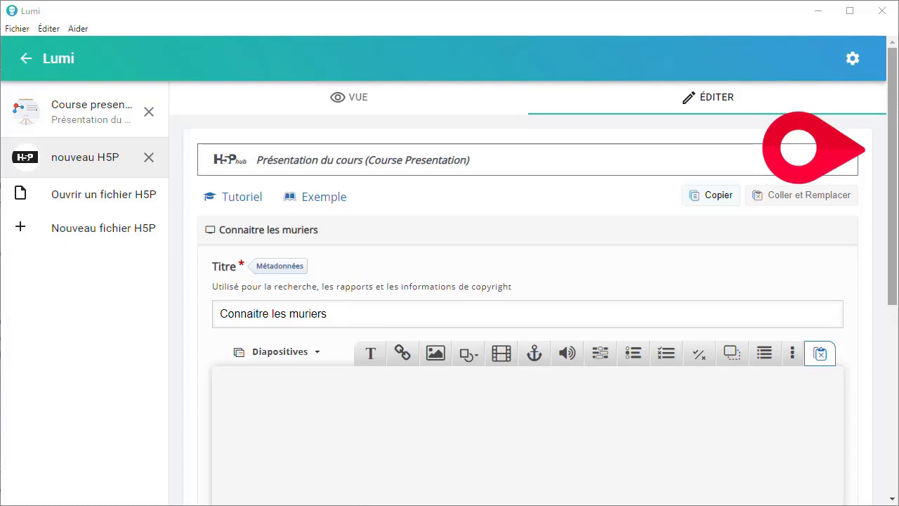
- Check the additional elements that can be inserted on a slide, and display the presentation's list of slides
scroll(371, 211, down, 3)
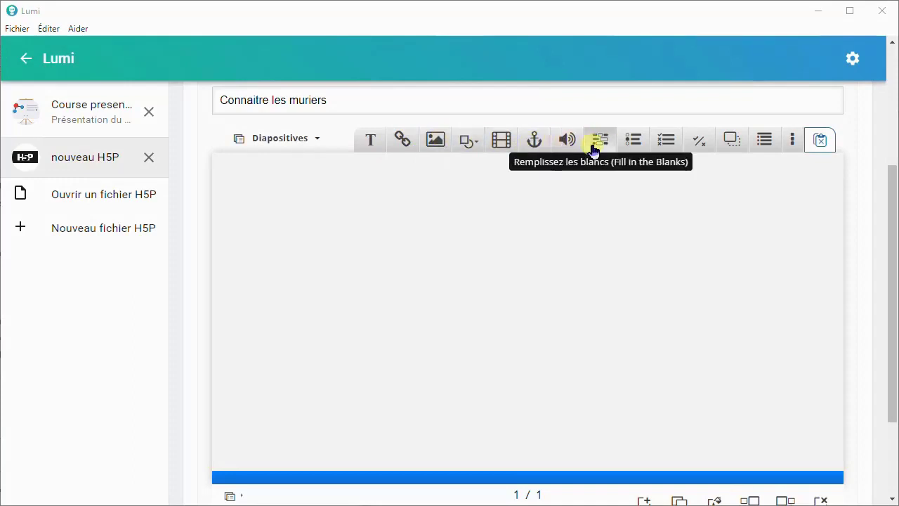
click(796, 142)
click(798, 145)
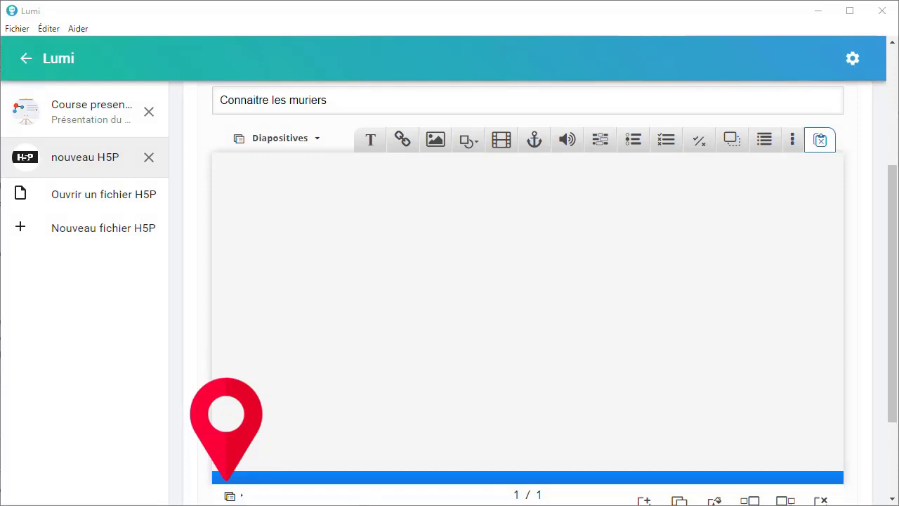
click(230, 496)
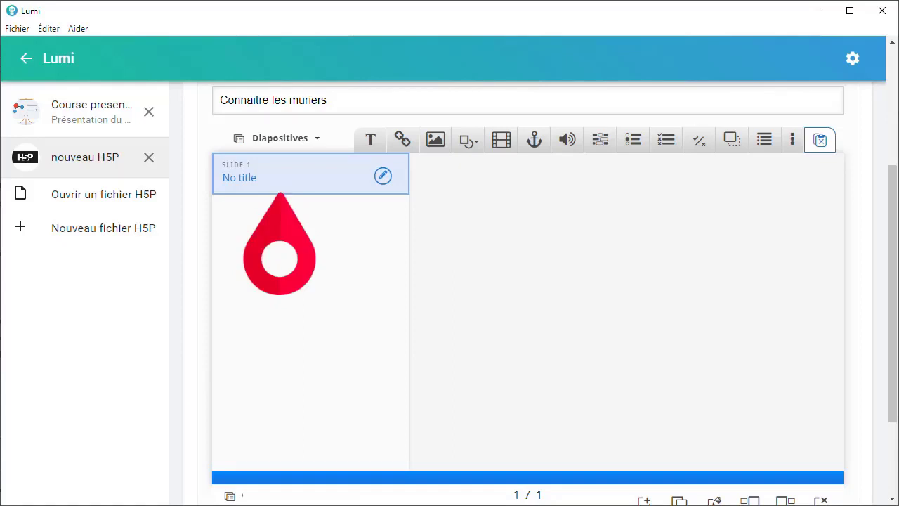
- Title slide 1 "Connaitre les muriers"
click(383, 176)
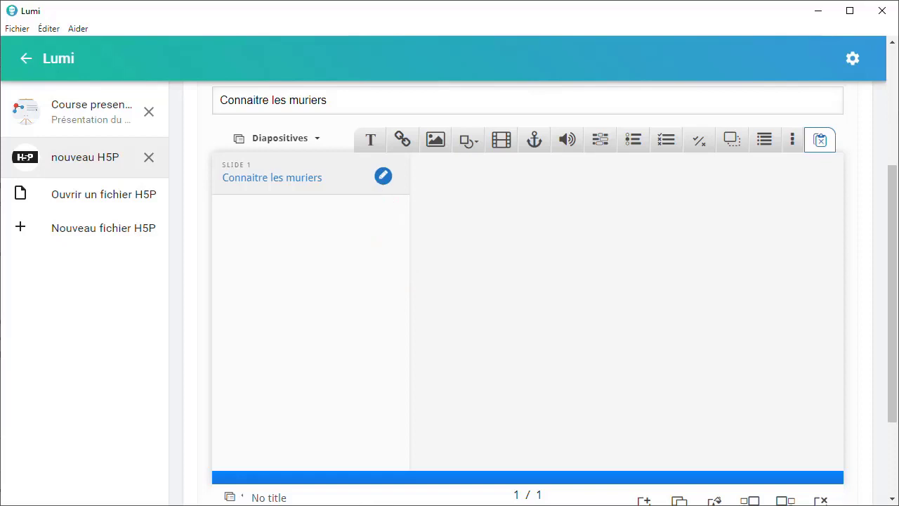
click(383, 175)
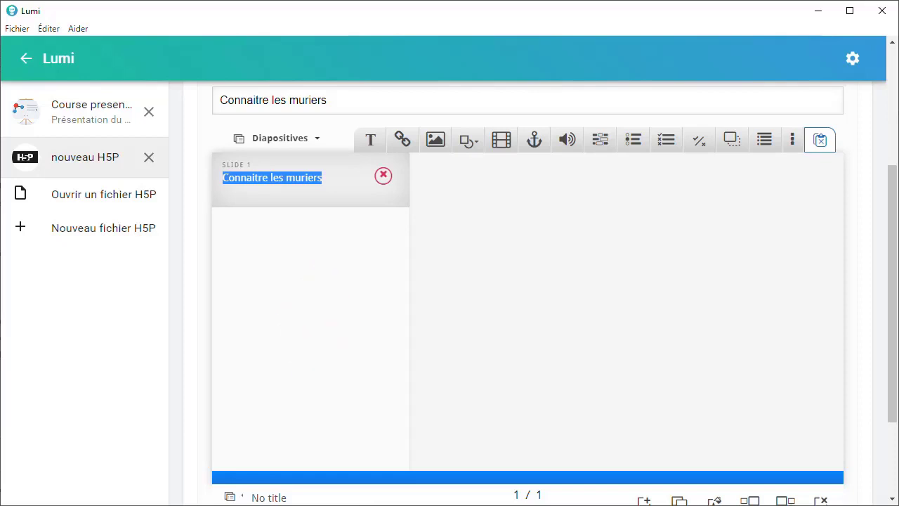
key(Return)
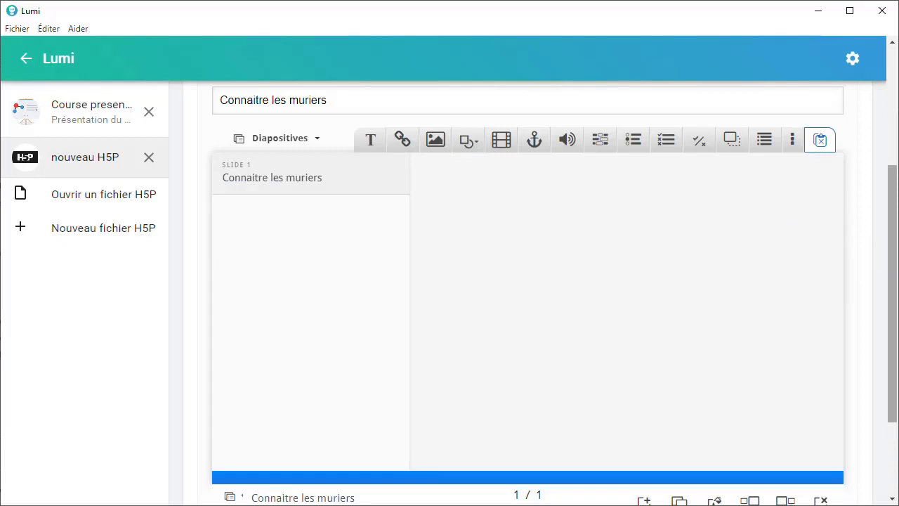
- Insert an image element on slide 1 using the white flower picture file-L3x60ZJr from the images folder
scroll(527, 281, up, 1)
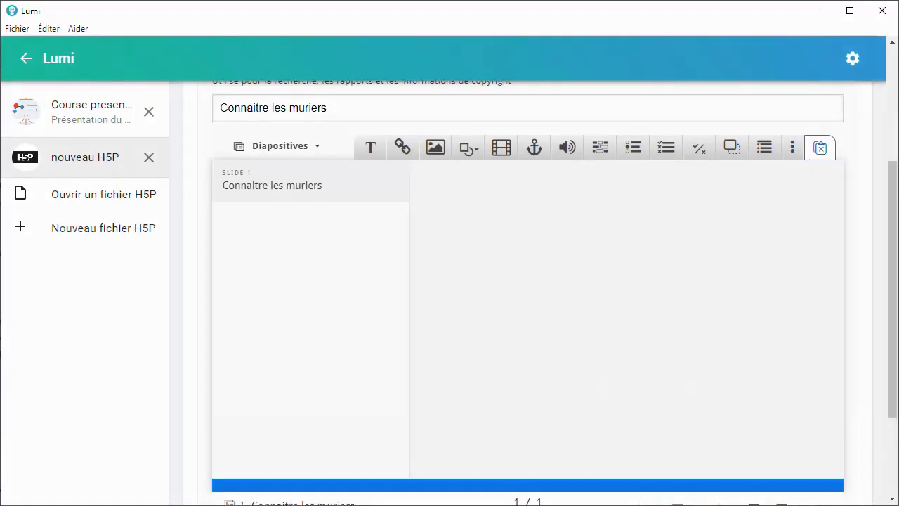
scroll(527, 281, down, 1)
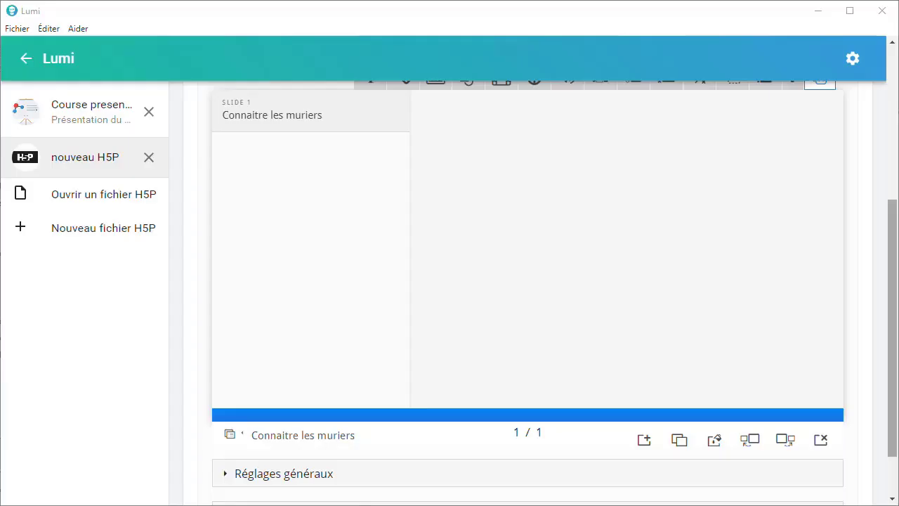
scroll(527, 295, up, 3)
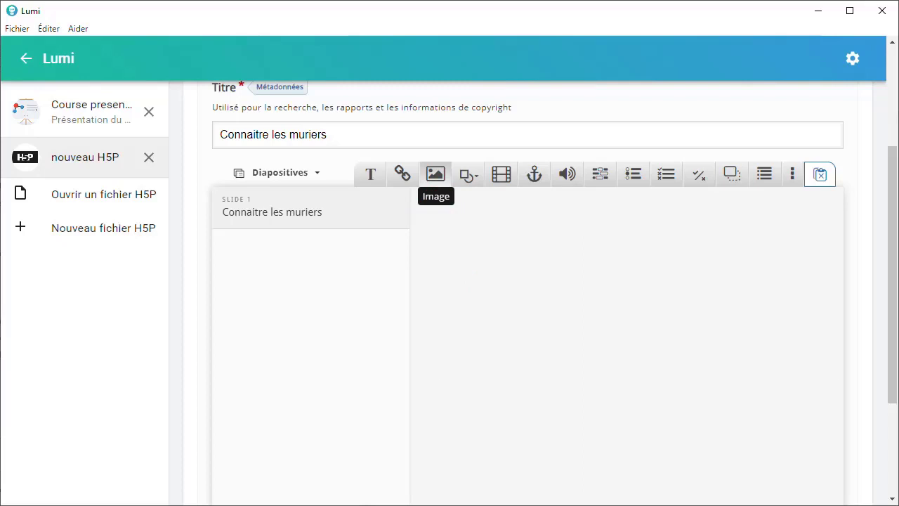
click(436, 174)
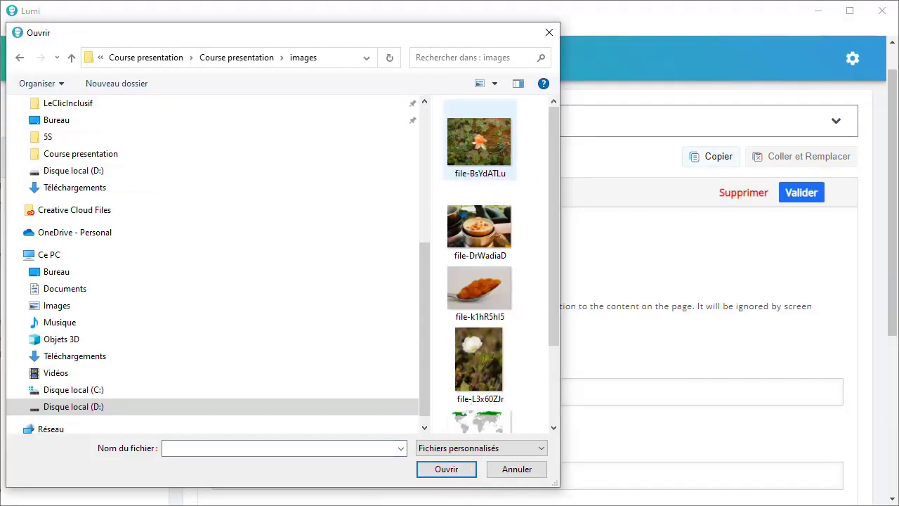
click(479, 359)
click(447, 469)
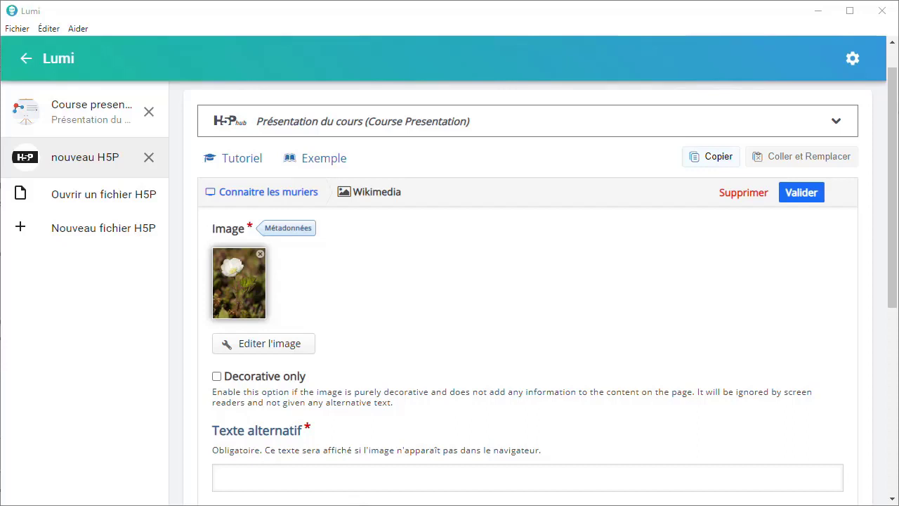
- Set the title in the flower image's metadata to "Wikimedia" and save the metadata
click(288, 228)
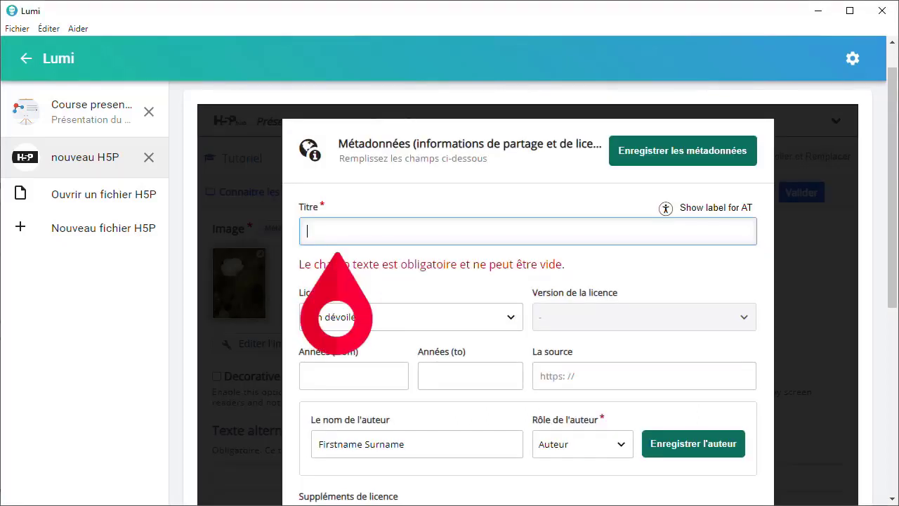
text(Wikimedia)
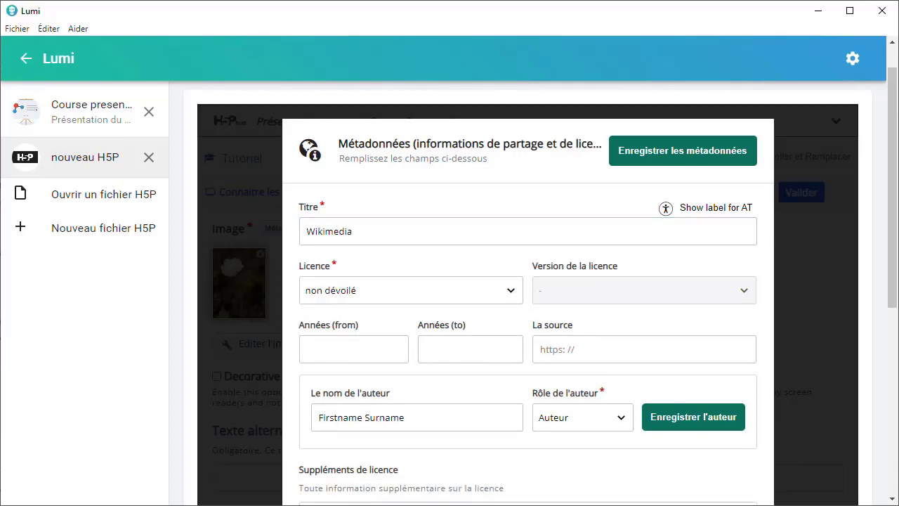
click(683, 150)
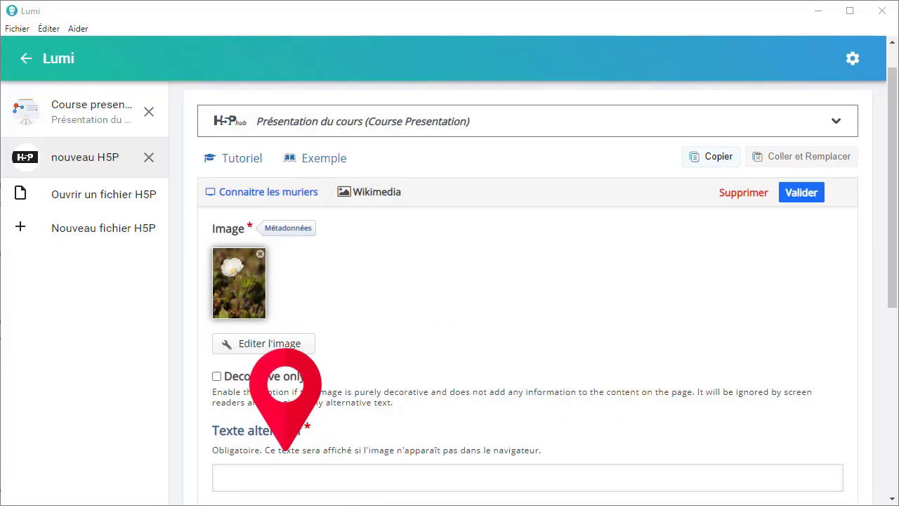
- Give the flower image the alternative and hover text "Fleur de murier", and place it at the top edge of the slide
scroll(527, 316, down, 1)
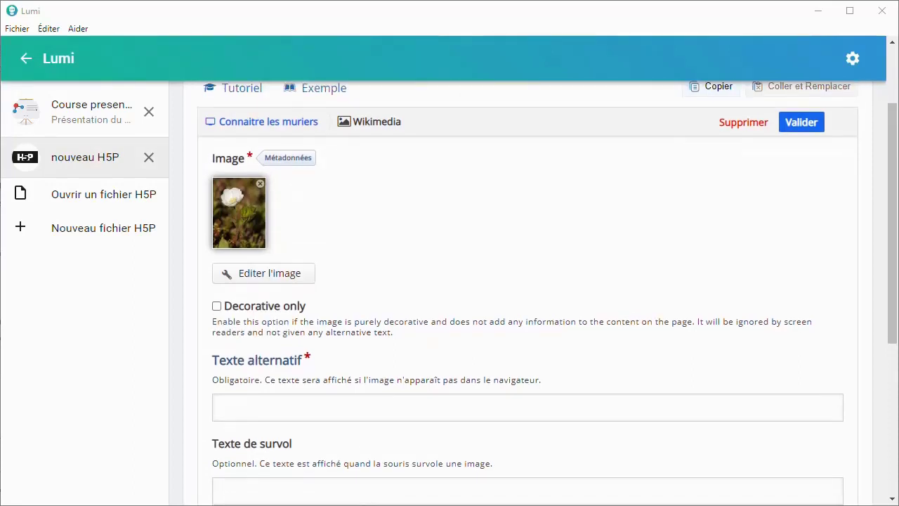
text(Fleur de murier)
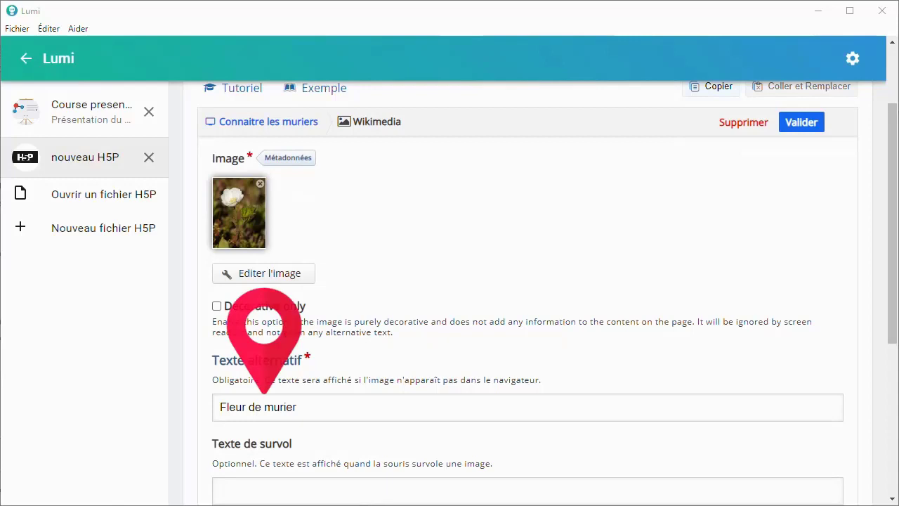
scroll(264, 393, down, 1)
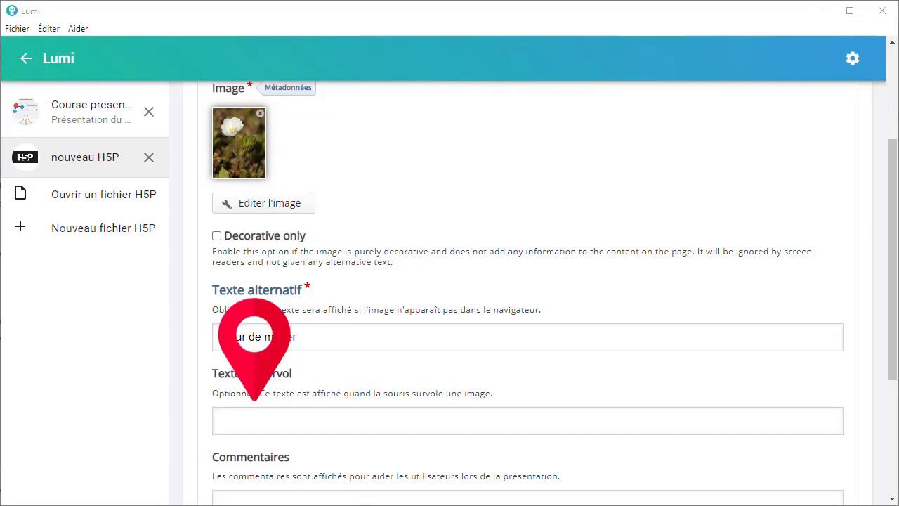
click(527, 421)
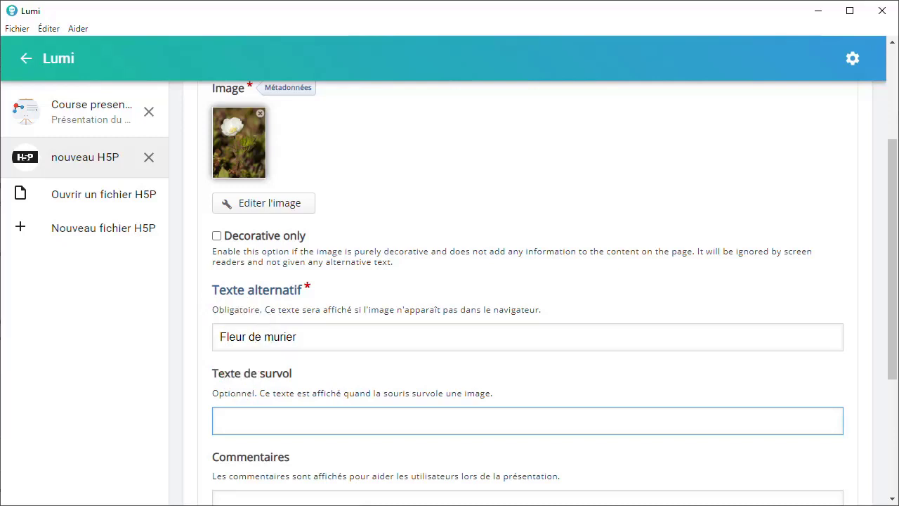
text(Fleur de murier)
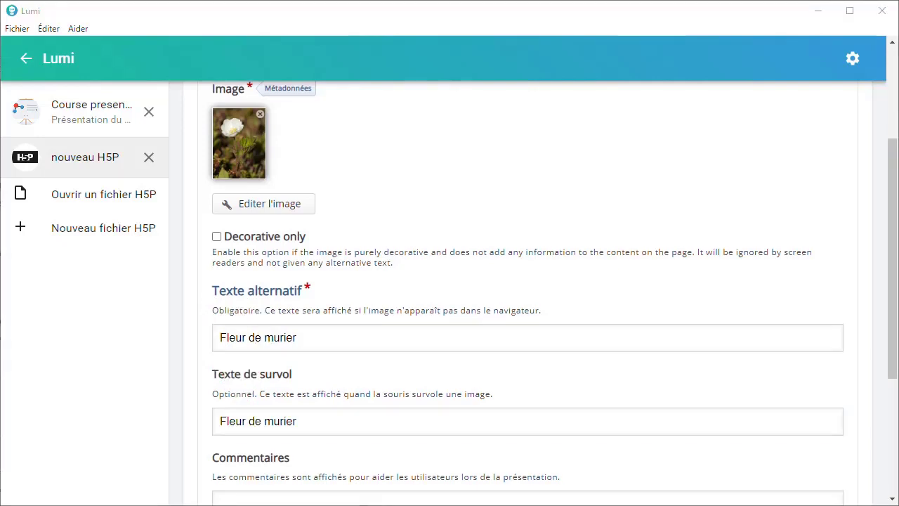
scroll(527, 281, up, 2)
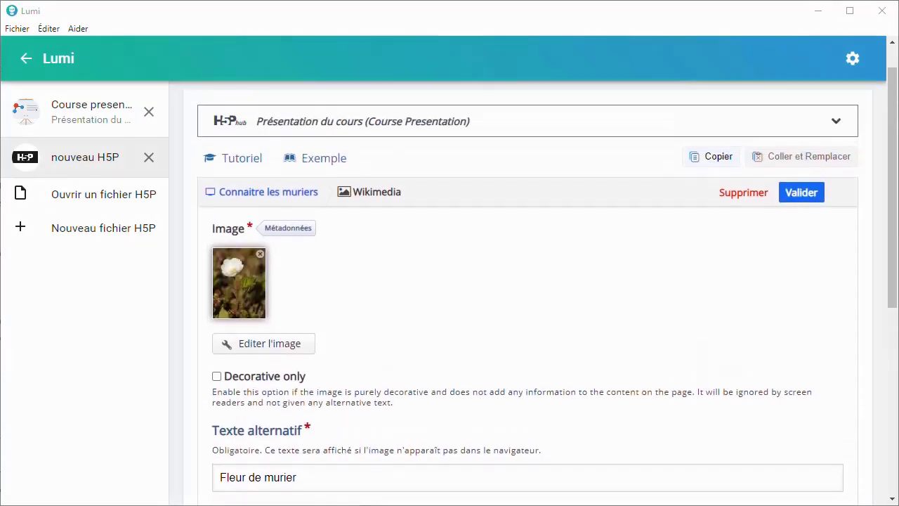
click(801, 193)
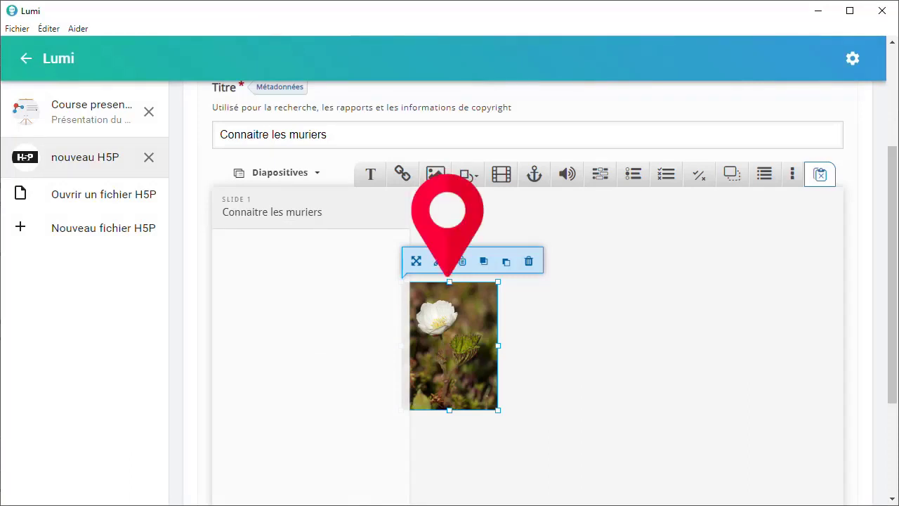
drag(416, 261, 423, 164)
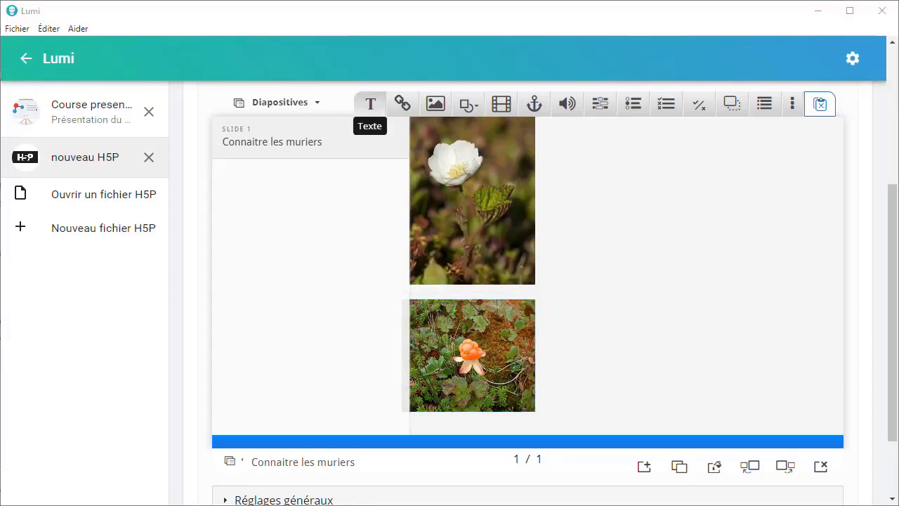
- Add a text element with five bullets describing Rubus chamaemorus: the plant, its 10–25 cm height, leaves, white flowers and ripening fruit
click(370, 104)
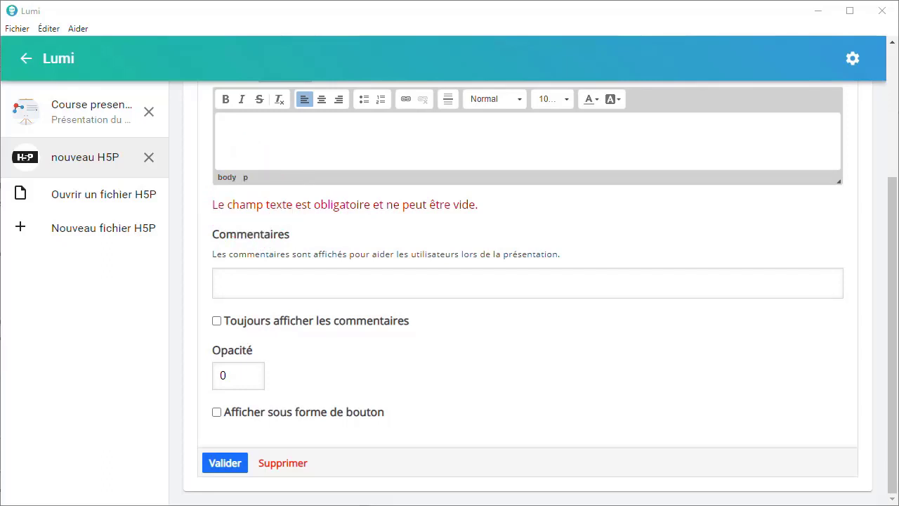
click(252, 140)
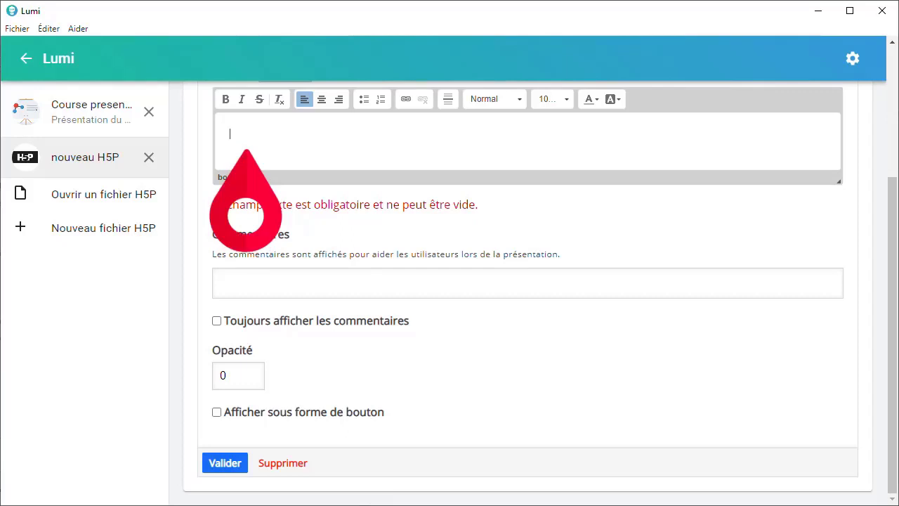
text(Le Rubus chamaemorus est une plante herbacée produisant des fruits comestibles de couleur ambrée semblables à la framboise ou à la mûre. La chicouté atteint 10–25 cm de haut. Les feuilles alternent entre 5 et 7 lobes mous et ressemblant à des mains sur des tiges droites et sans branches. Après pollinisation, les fleurs blanches forment des baies de la taille d'une framboise. Chaque fruit est initialement rouge pâle, mûrissant en une couleur ambrée au début de l'automne.)
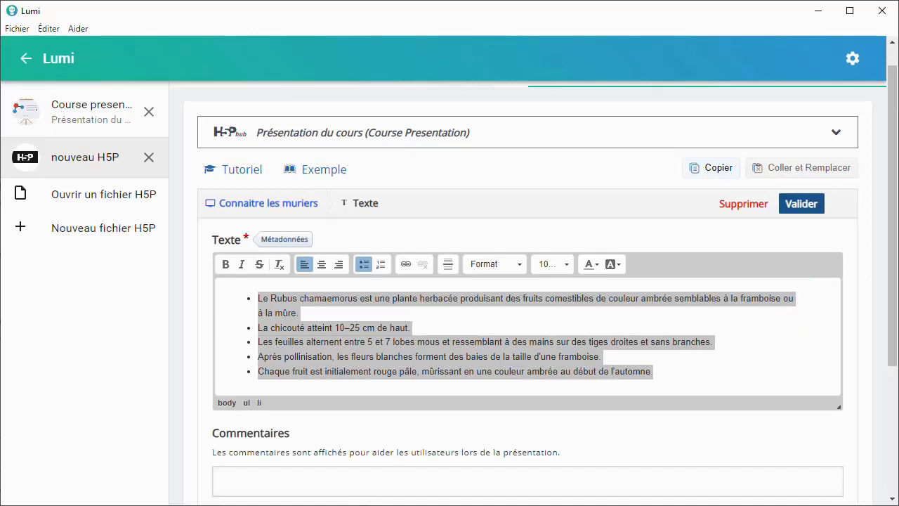
click(802, 203)
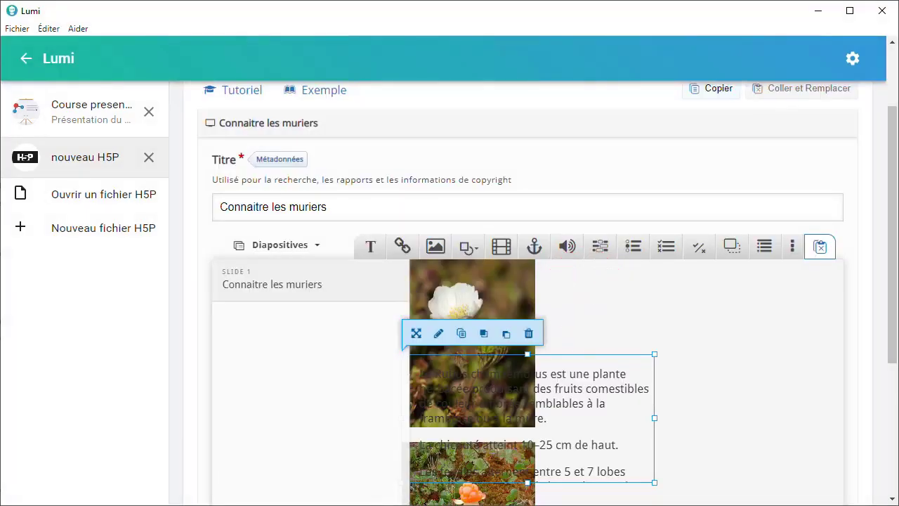
- Move the text block beside the two images to position 470, 20 and enlarge it to 390 × 380
scroll(416, 333, down, 1)
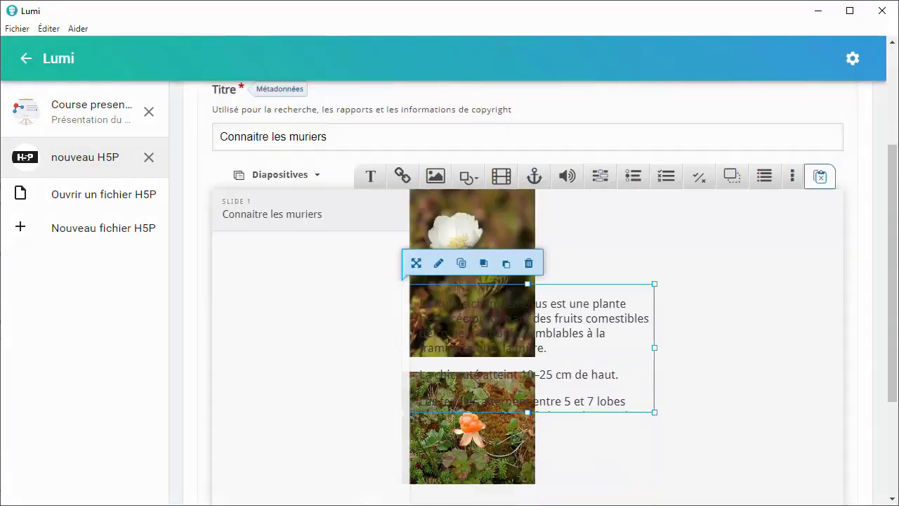
drag(416, 263, 558, 181)
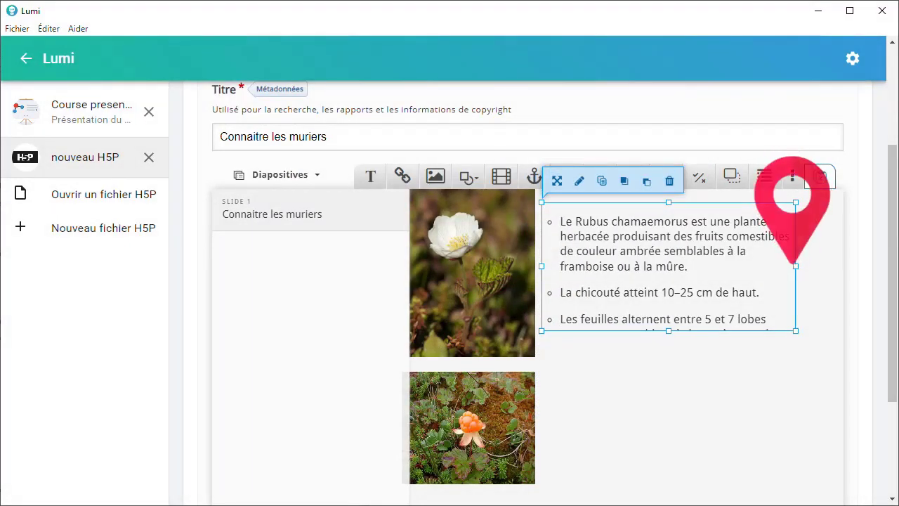
drag(796, 266, 817, 266)
drag(680, 336, 679, 469)
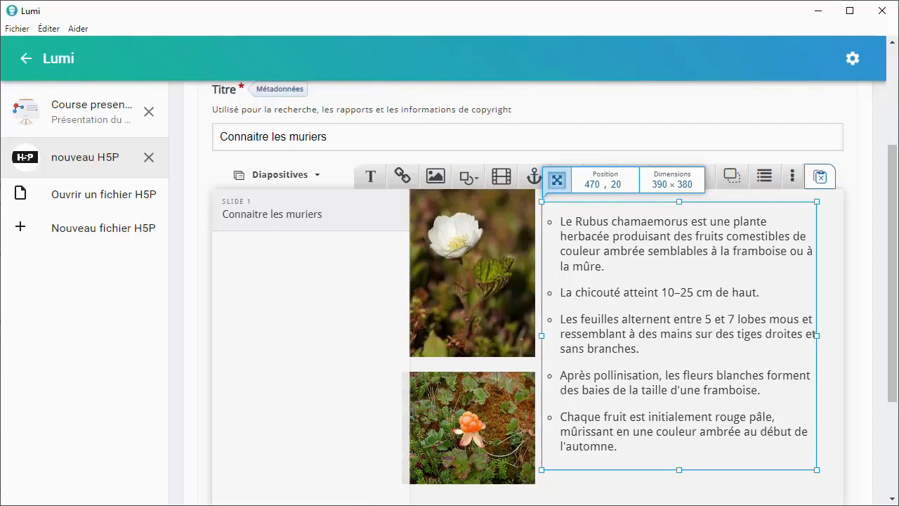
- Preview the presentation's first slide and return to editing
scroll(526, 309, up, 3)
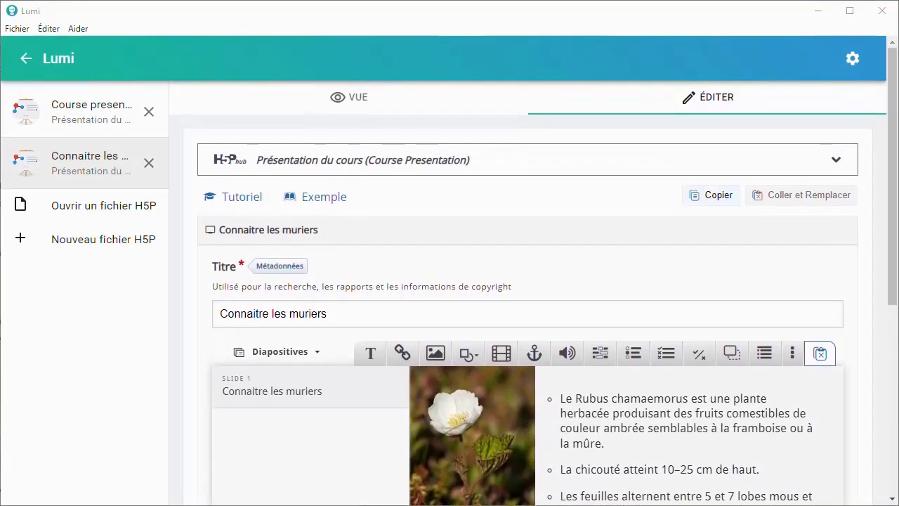
scroll(632, 281, down, 1)
scroll(632, 281, up, 1)
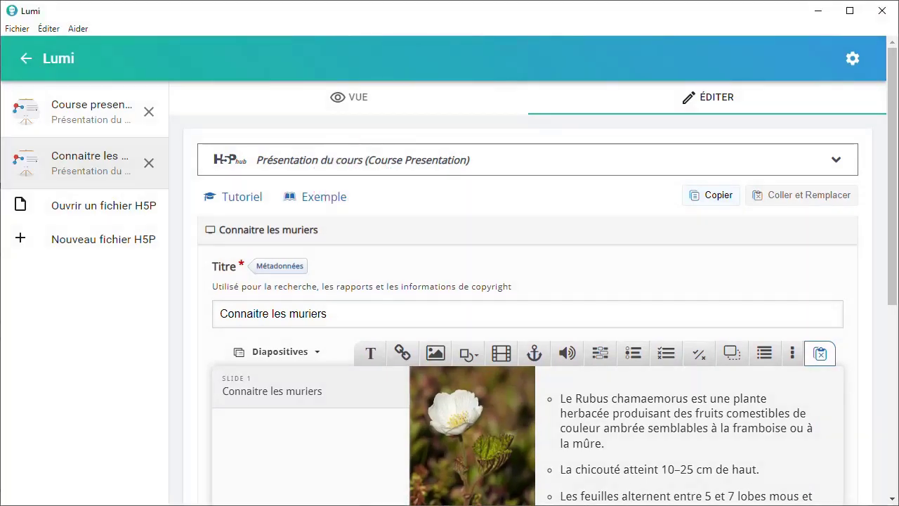
click(350, 97)
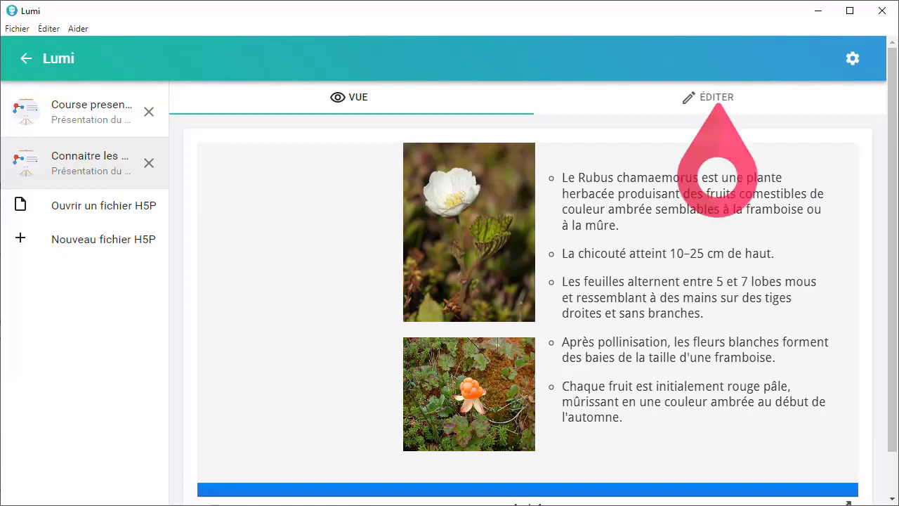
click(709, 98)
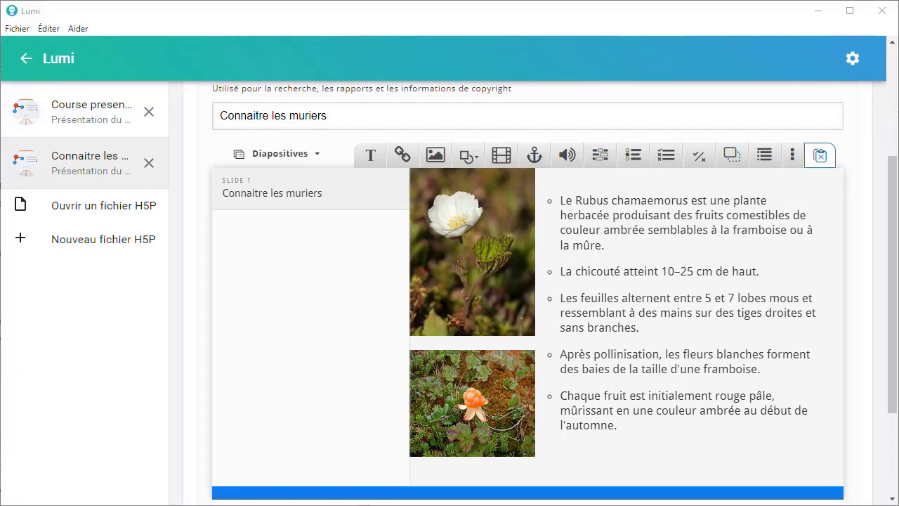
- Add a second slide and title it "Où les trouver ?"
scroll(527, 281, down, 2)
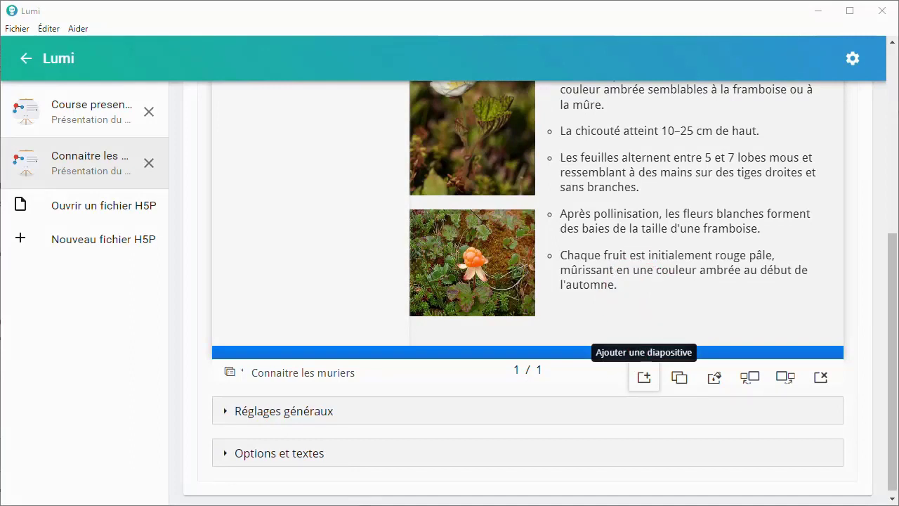
click(644, 377)
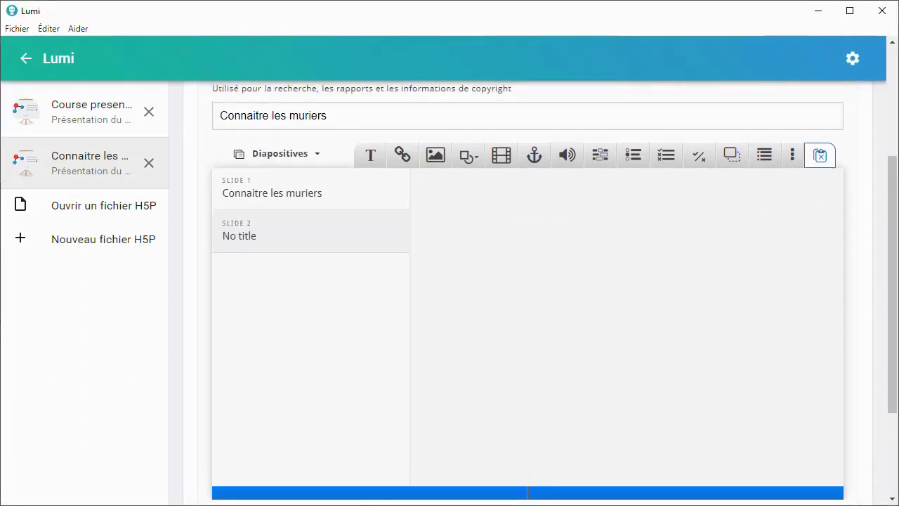
click(243, 232)
click(241, 234)
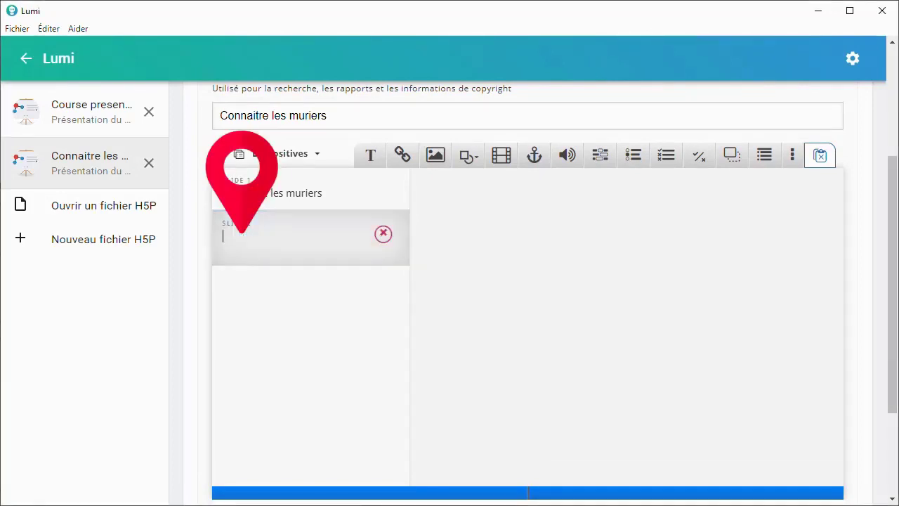
text(Où les trouver ?)
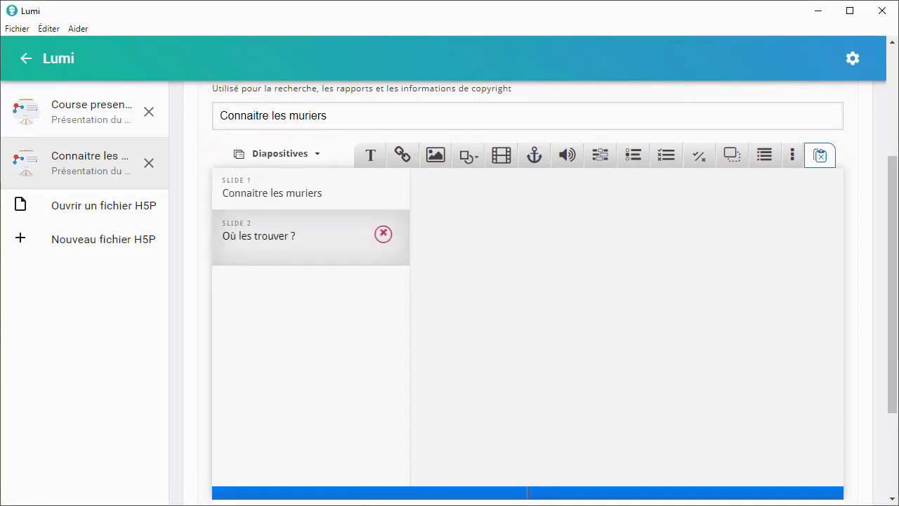
key(Return)
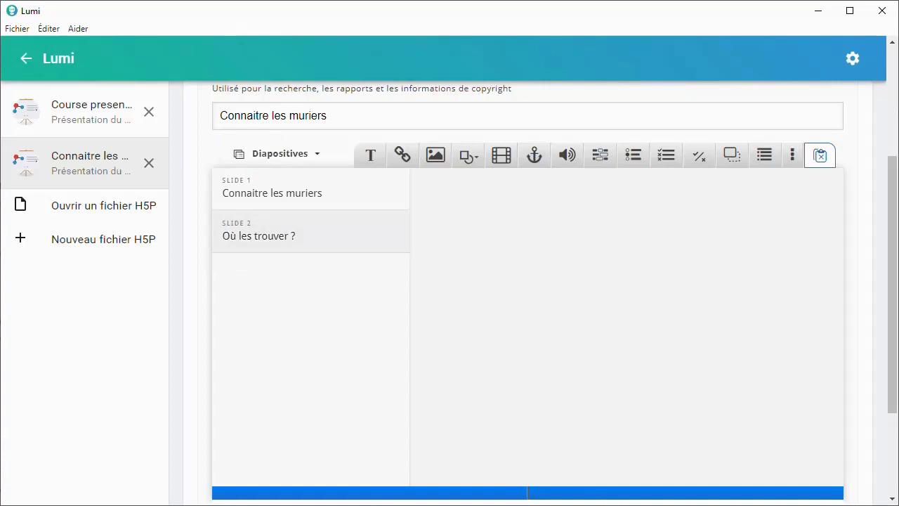
- Add a third slide and title it "Les utilisations du mûrier"
scroll(527, 295, down, 3)
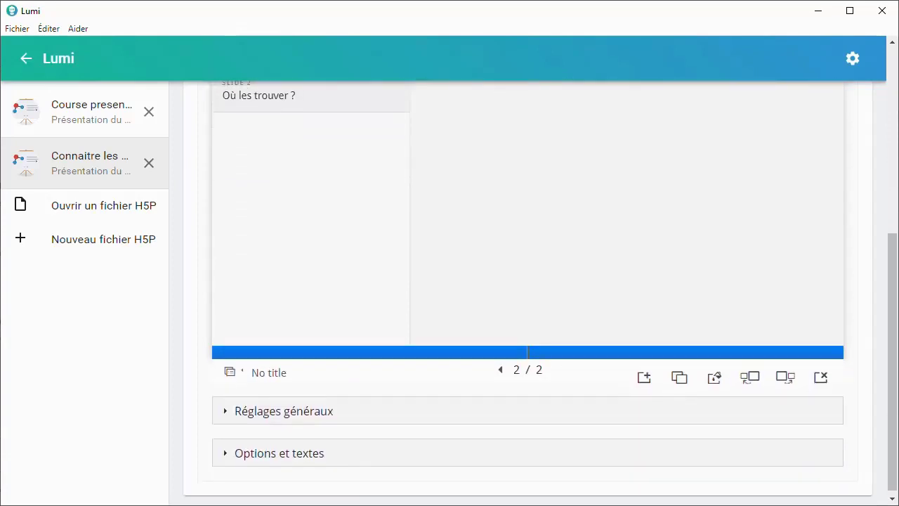
click(643, 377)
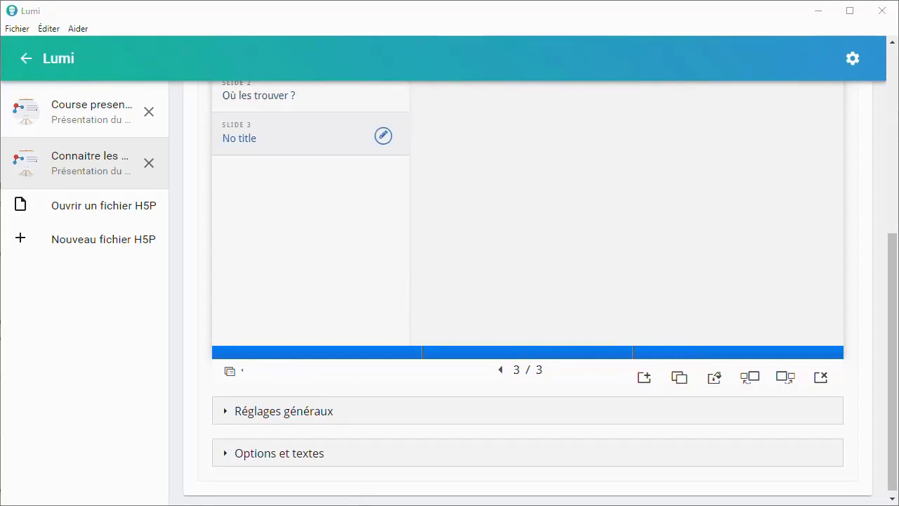
click(382, 135)
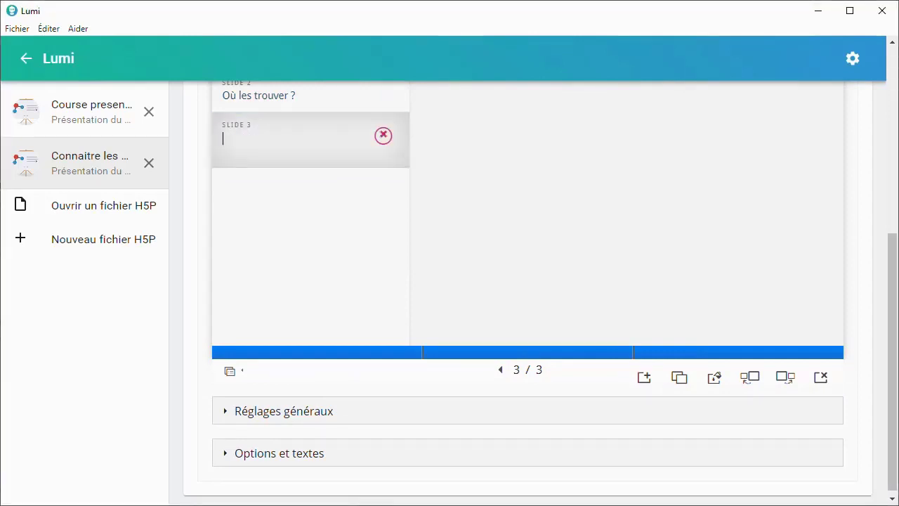
text(Les utilisations du mûrier)
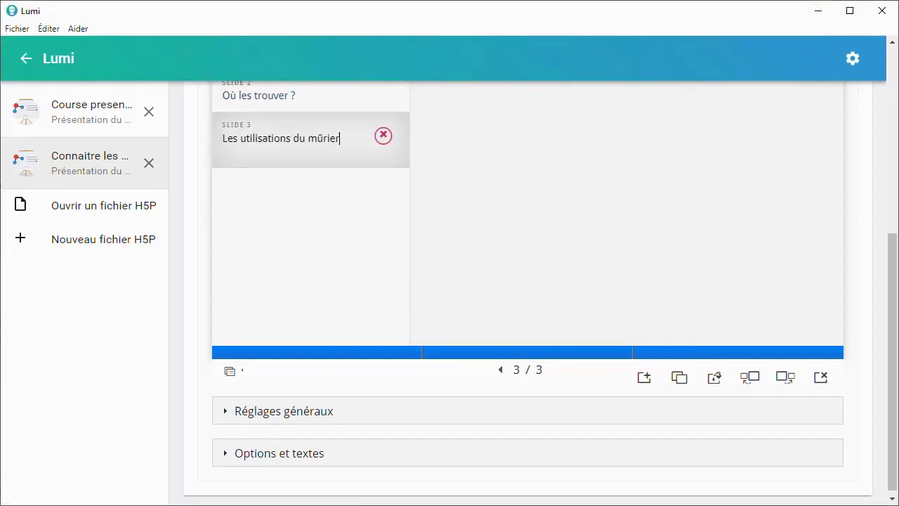
key(Return)
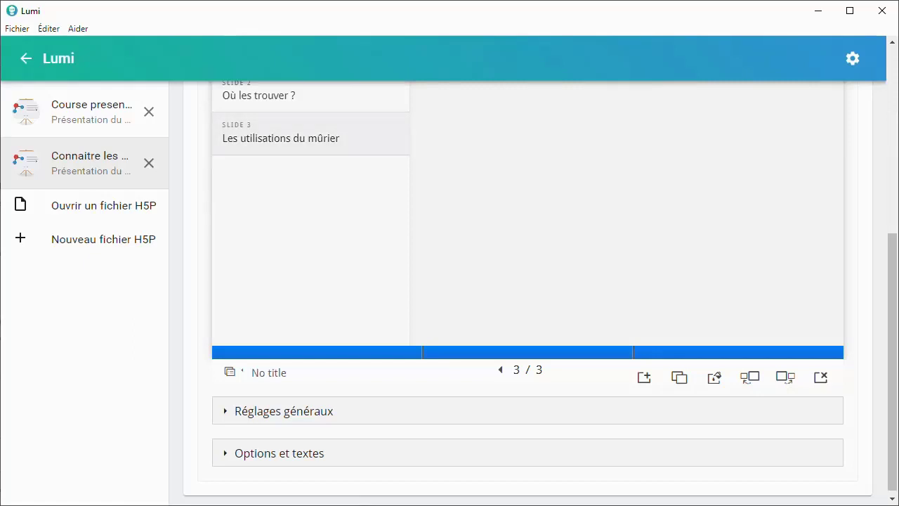
- Look through the presentation's three slides to review their images and text
scroll(309, 236, up, 3)
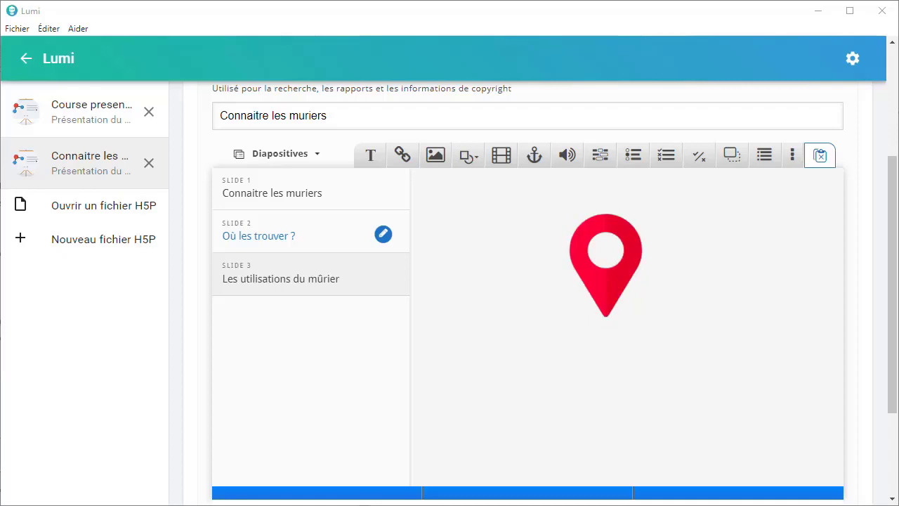
click(309, 235)
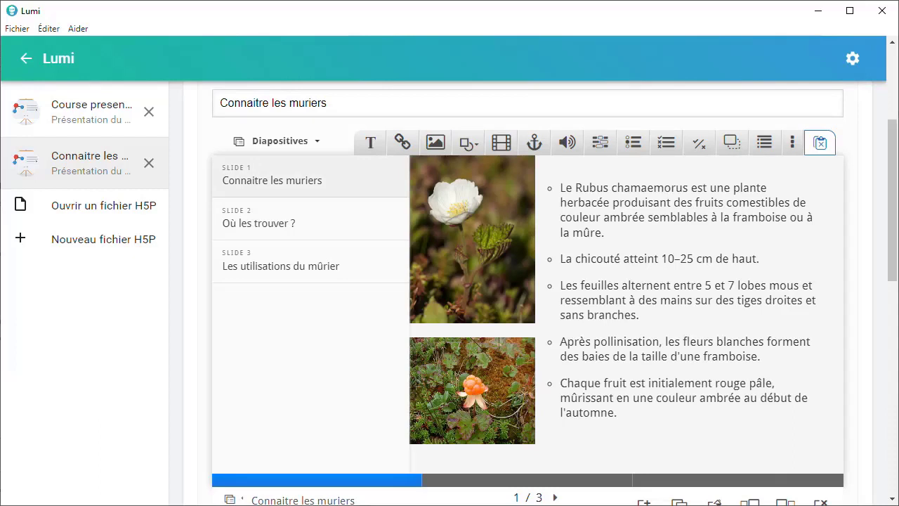
click(295, 223)
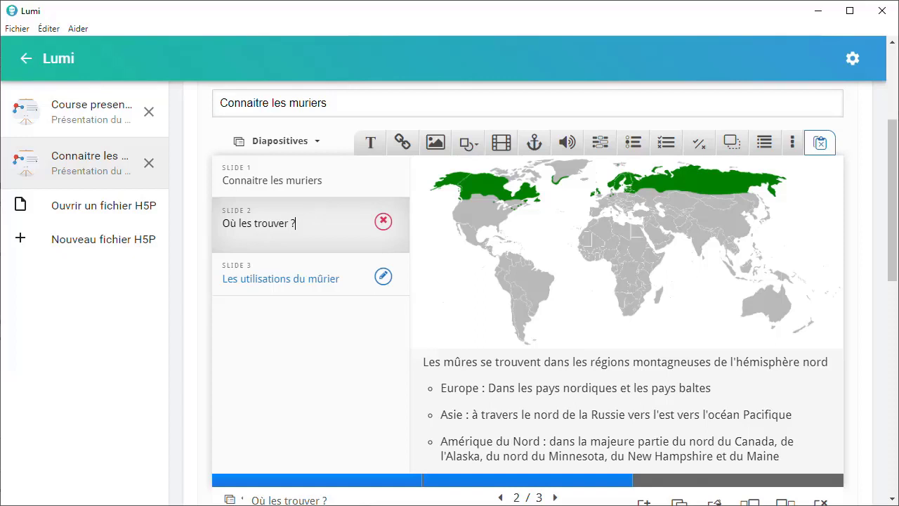
click(295, 254)
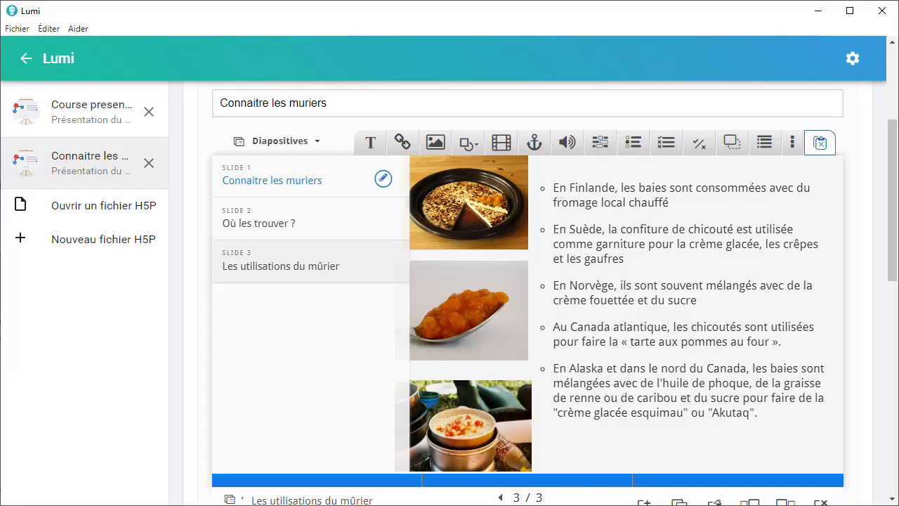
scroll(527, 295, up, 3)
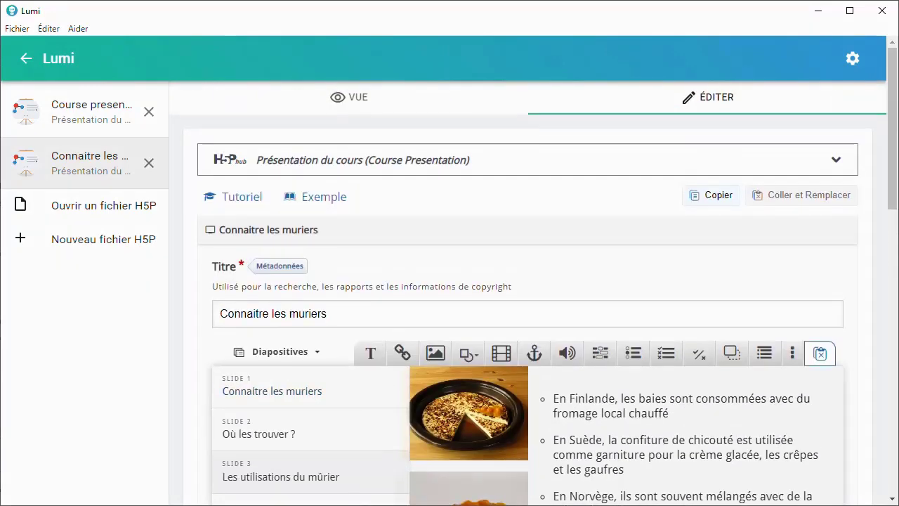
scroll(303, 391, down, 1)
scroll(304, 392, up, 1)
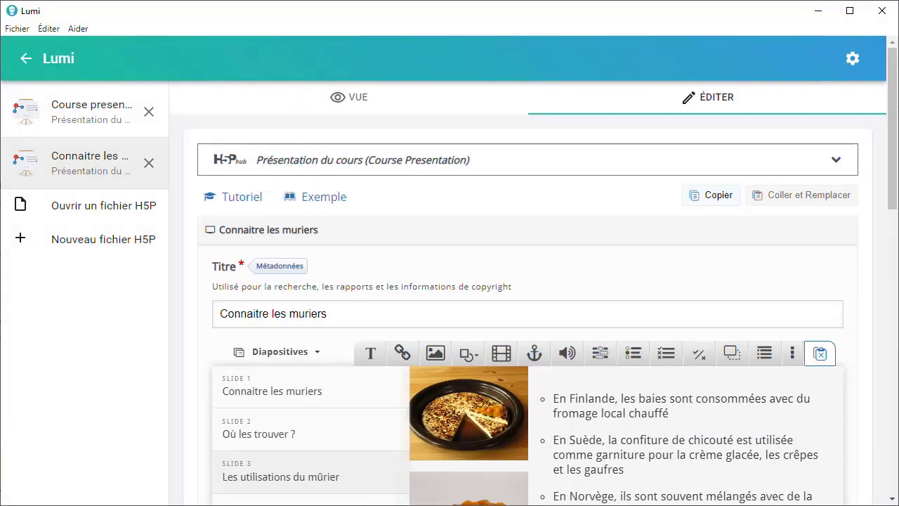
- Enable "Toujours afficher" in the slide title display options, then preview the presentation and return to editing
click(302, 103)
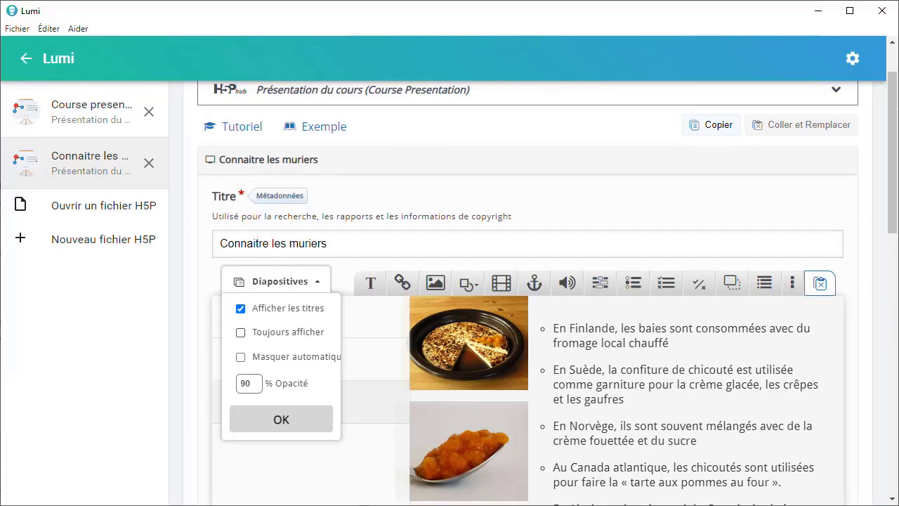
click(241, 332)
click(281, 420)
scroll(528, 295, up, 1)
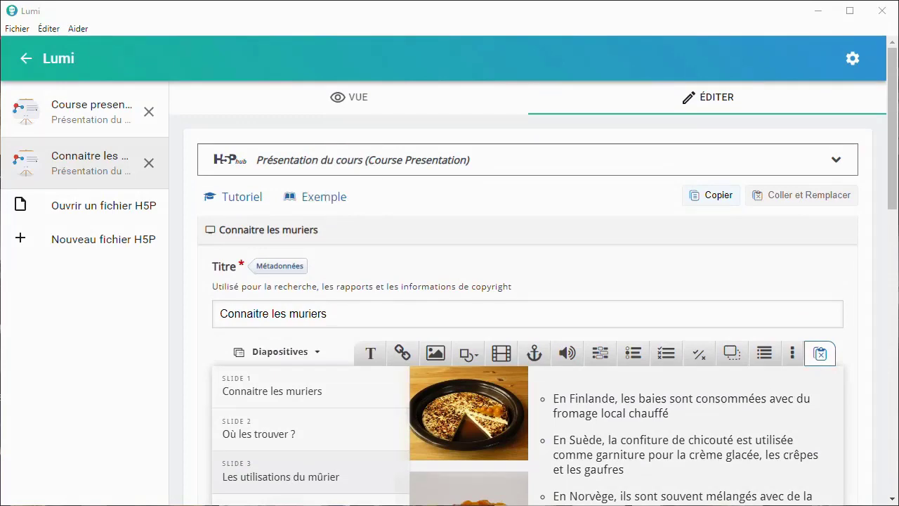
click(349, 98)
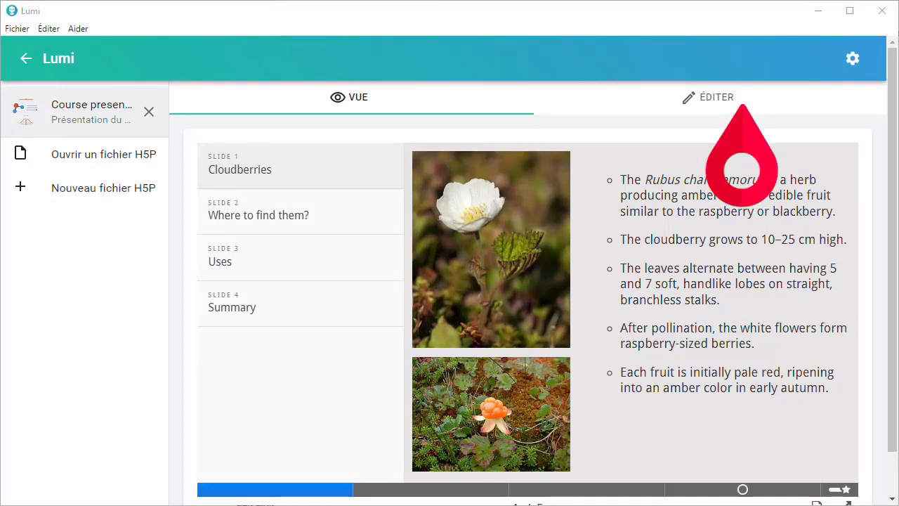
click(708, 97)
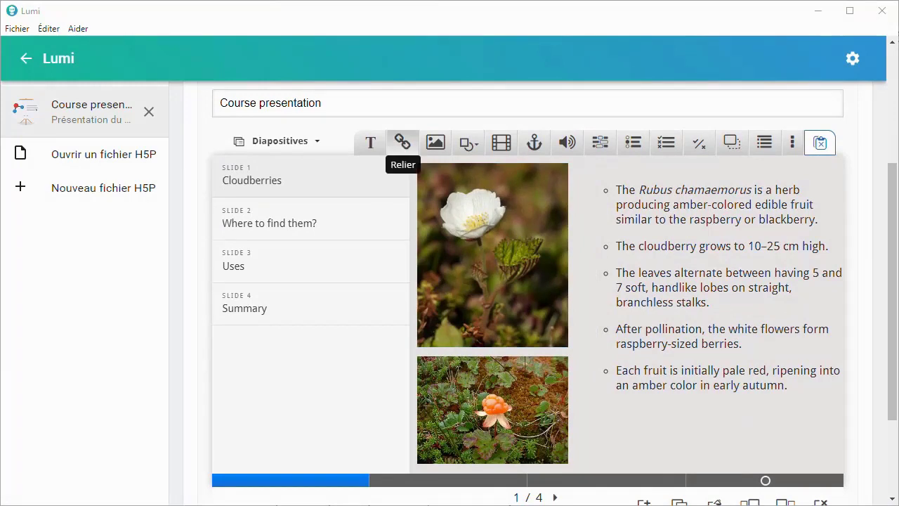
click(402, 142)
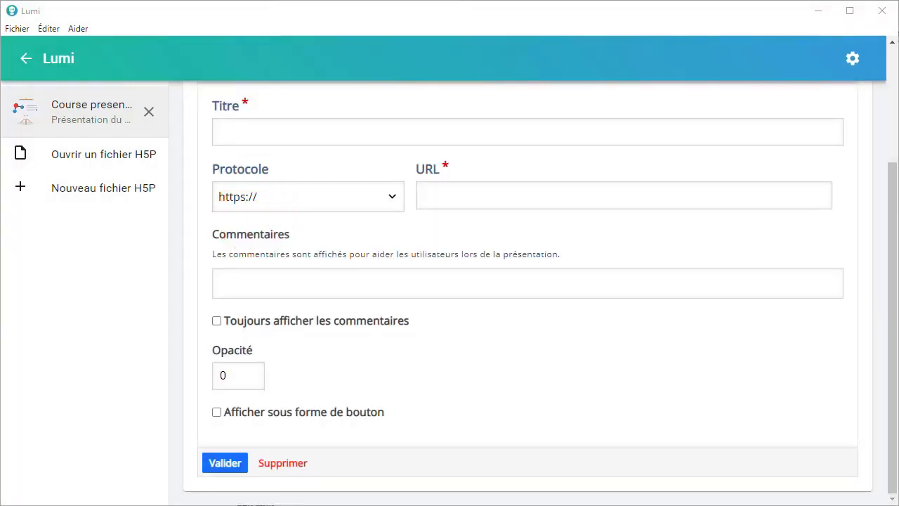
click(351, 132)
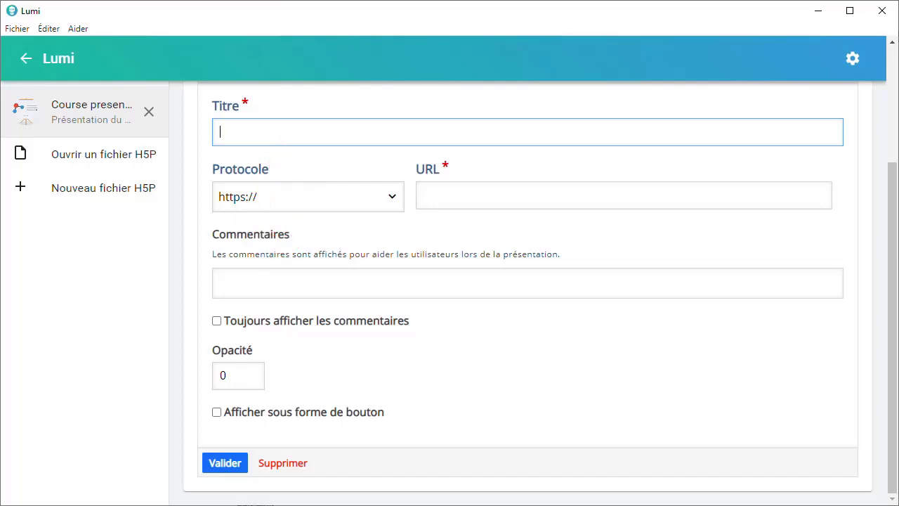
text(Trouvez les recettes ici)
click(518, 197)
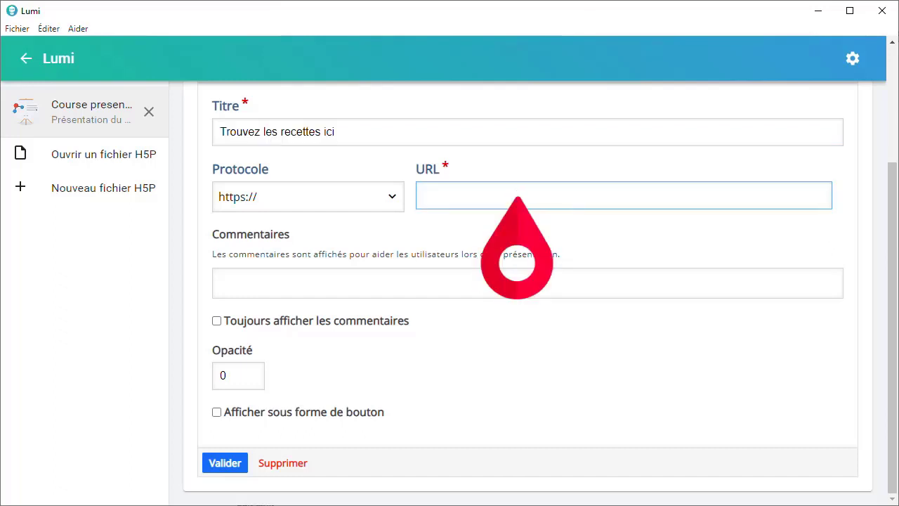
text(www.yummly.com/recipes/cloudberry-dessert)
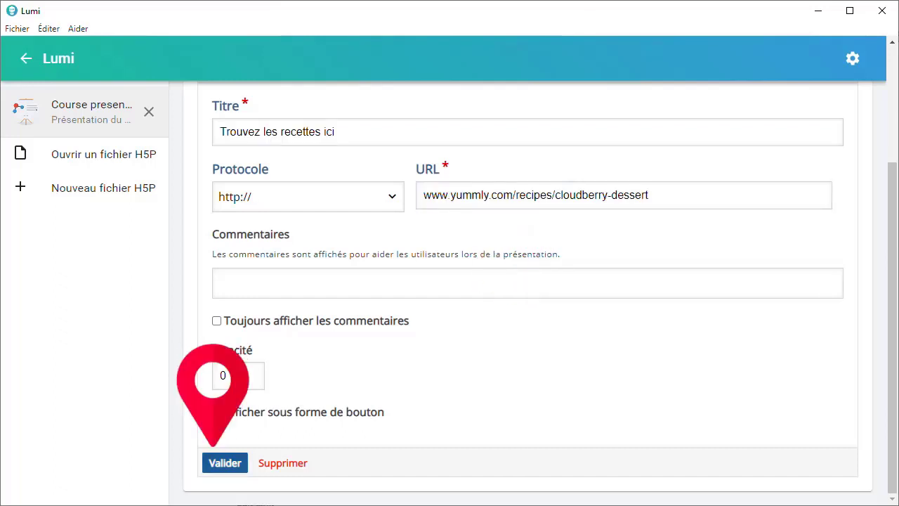
click(225, 462)
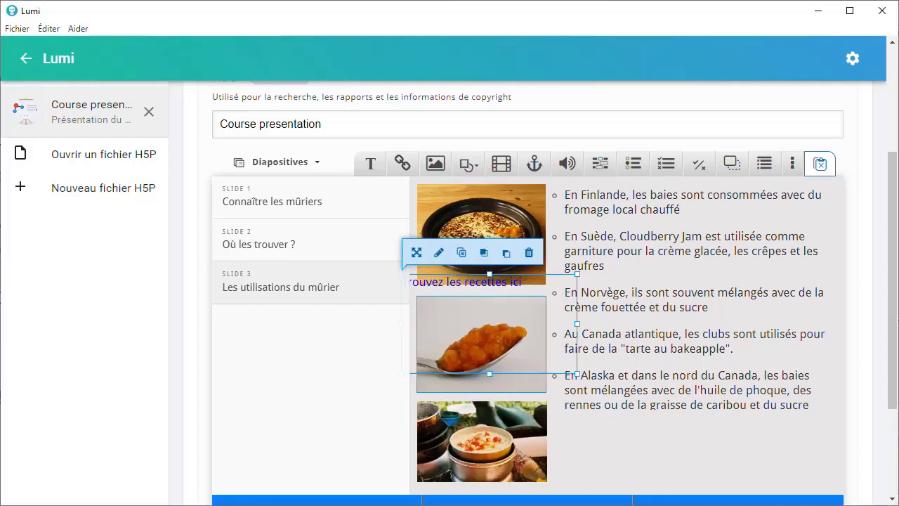
- Shrink the recipe link's box to one line high and place it below the bulleted text on the third slide
drag(489, 374, 489, 296)
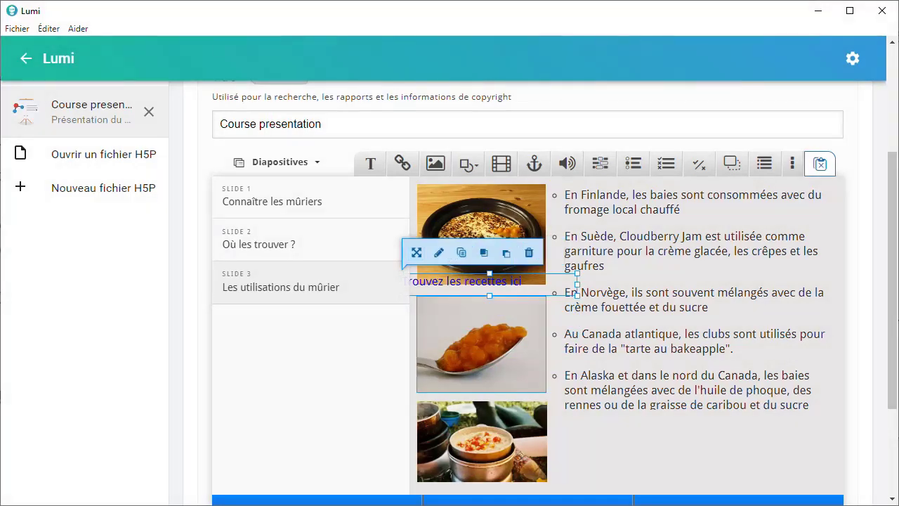
drag(489, 284, 652, 446)
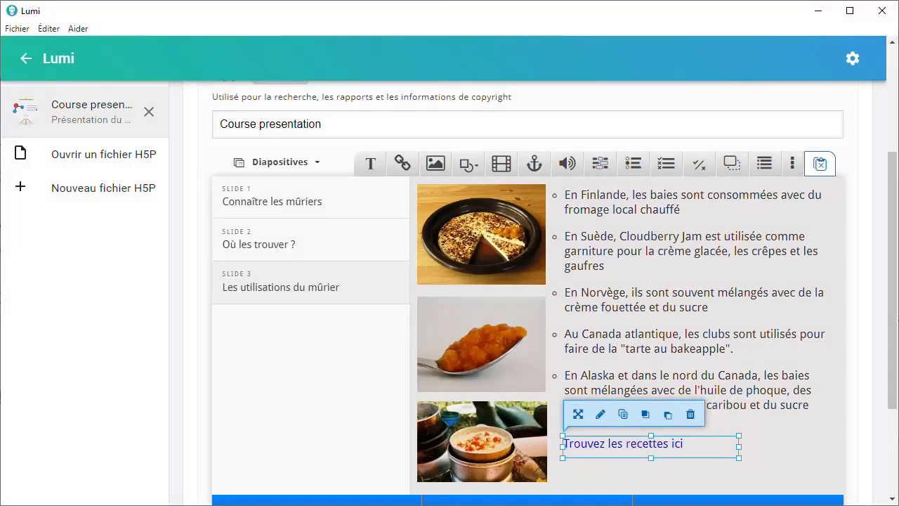
- Add a fourth slide and title it "Résumé"
scroll(527, 316, up, 3)
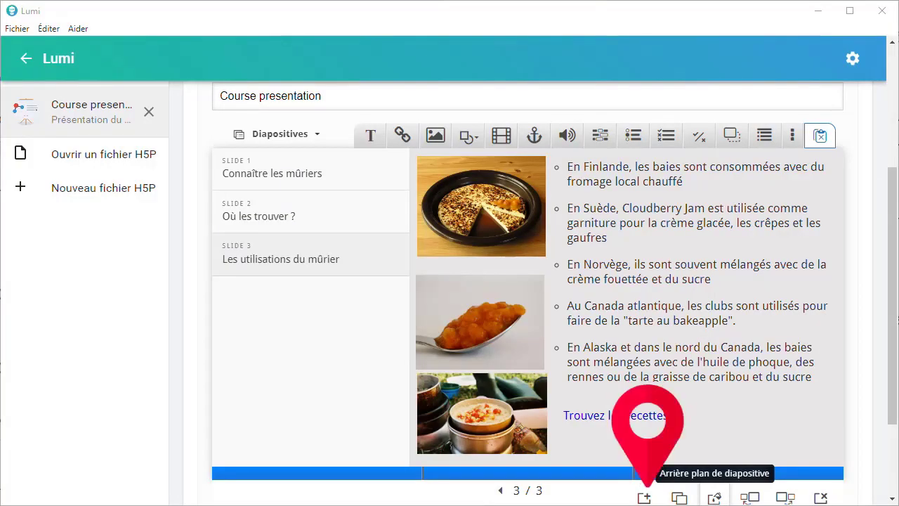
scroll(527, 295, down, 1)
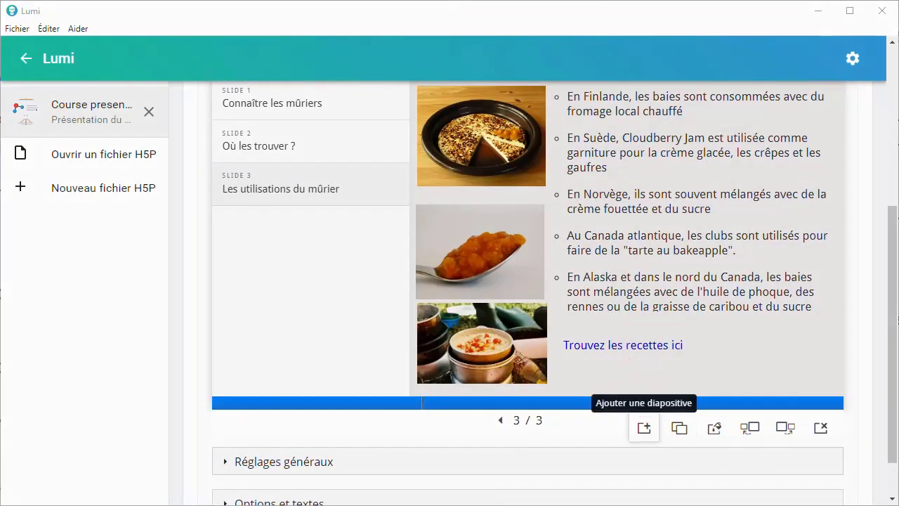
click(644, 427)
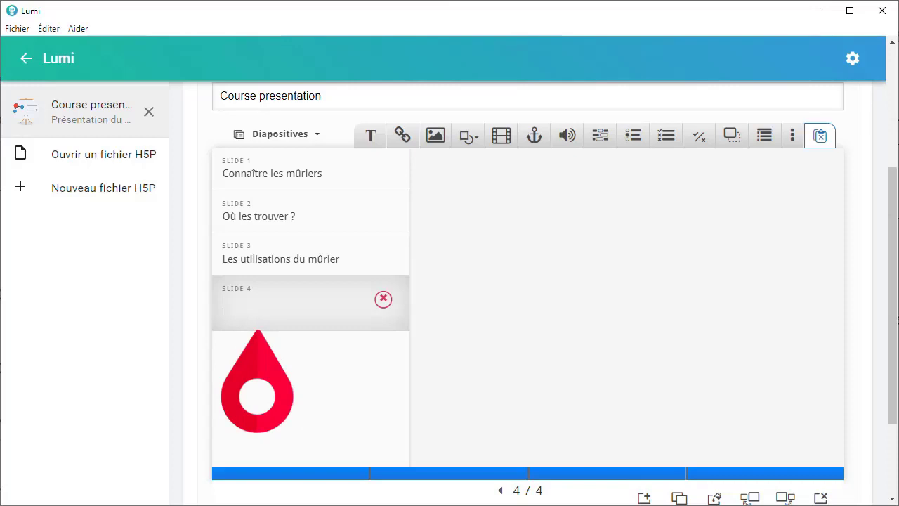
text(Résumé)
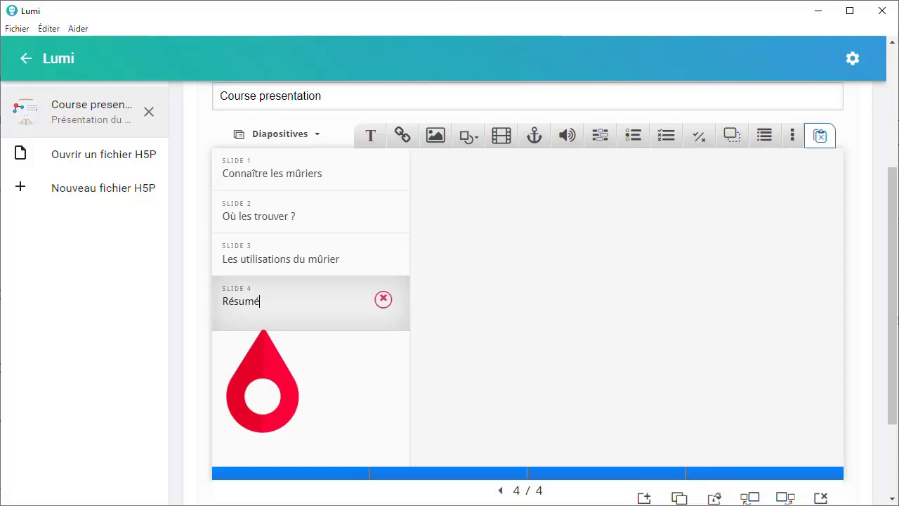
- Insert a Résumé (Summary) activity on the fourth slide with the introduction text "Choisissez la bonne déclaration sur les mûres."
click(765, 135)
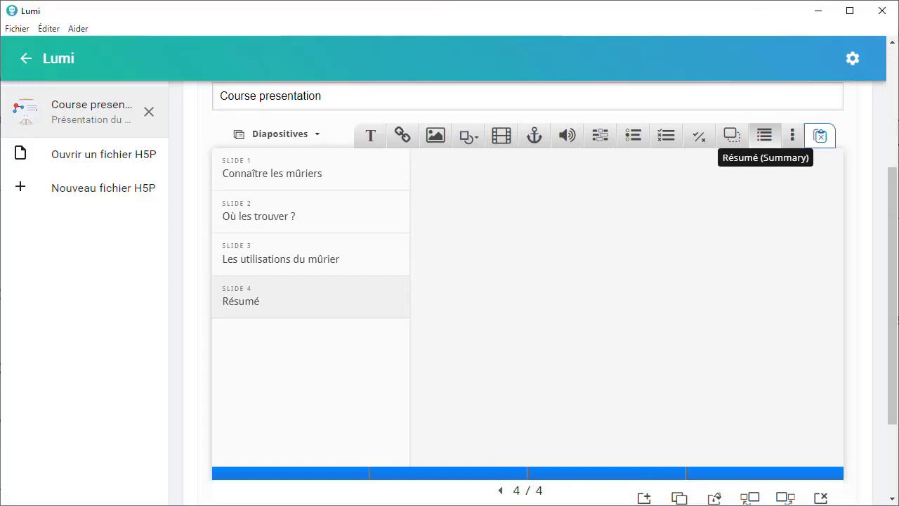
click(765, 135)
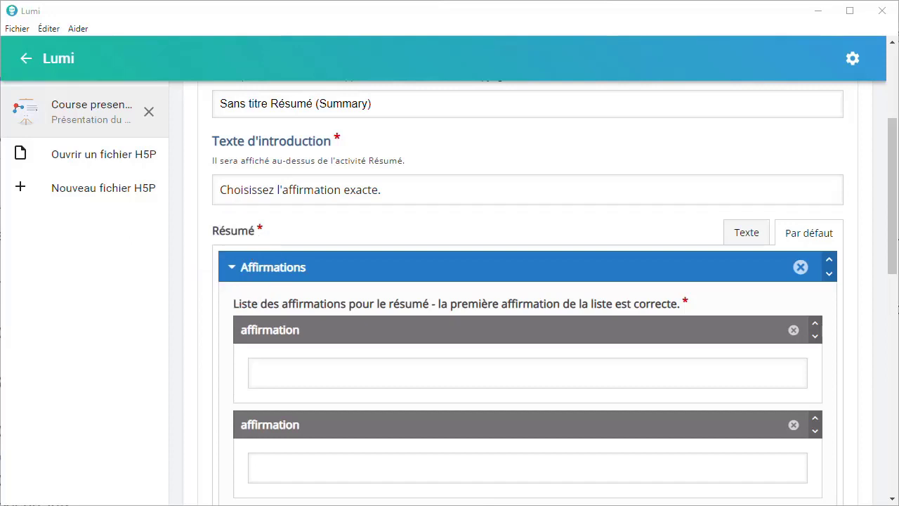
click(301, 190)
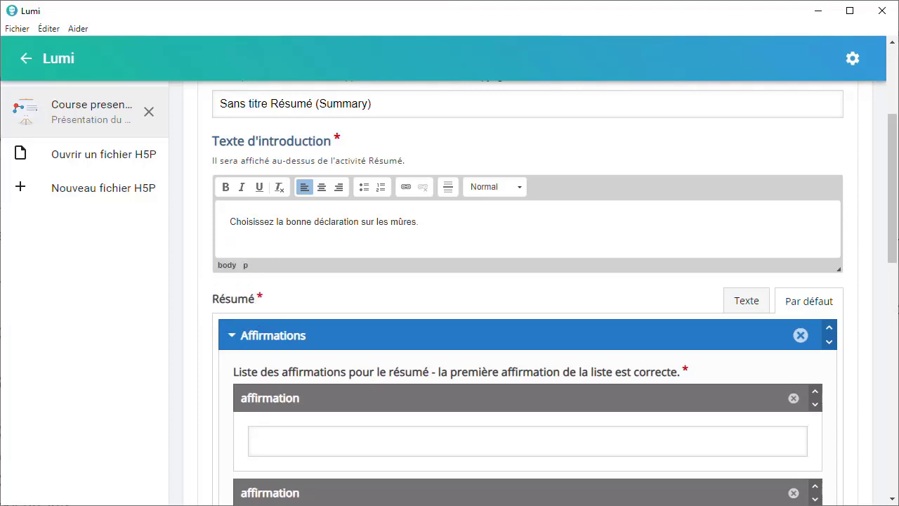
drag(356, 222, 229, 222)
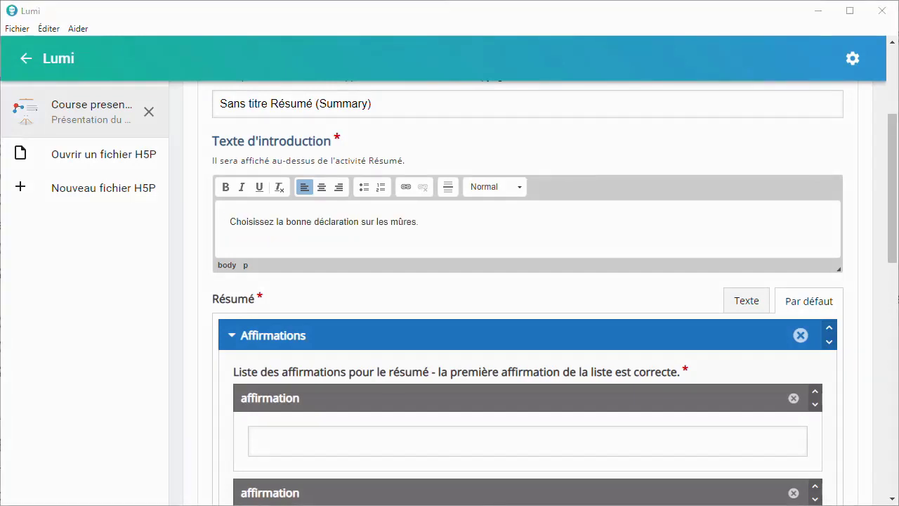
- Enter three statements "Les couverts sont de forme et de taille similaires", ending "aux framboises et aux mûres", "aux bleuets et aux redcurrants" and "aux fraises"
scroll(325, 286, down, 3)
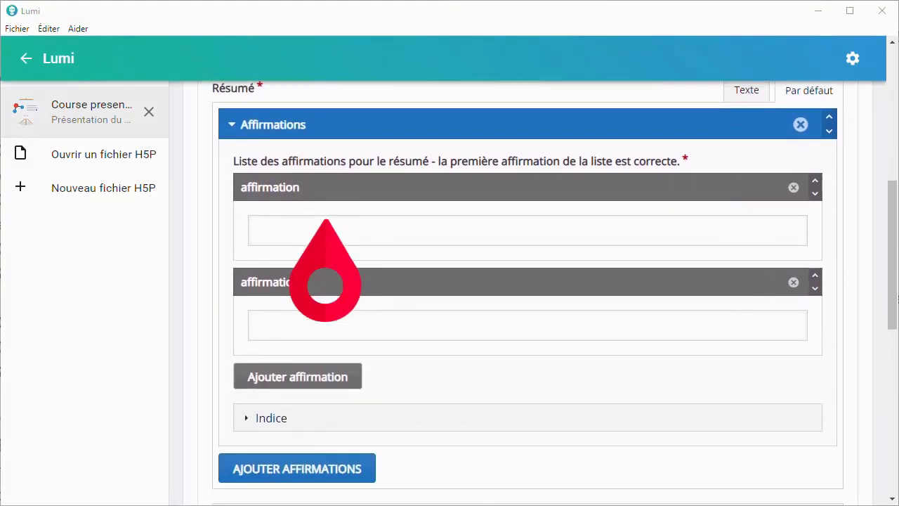
click(316, 231)
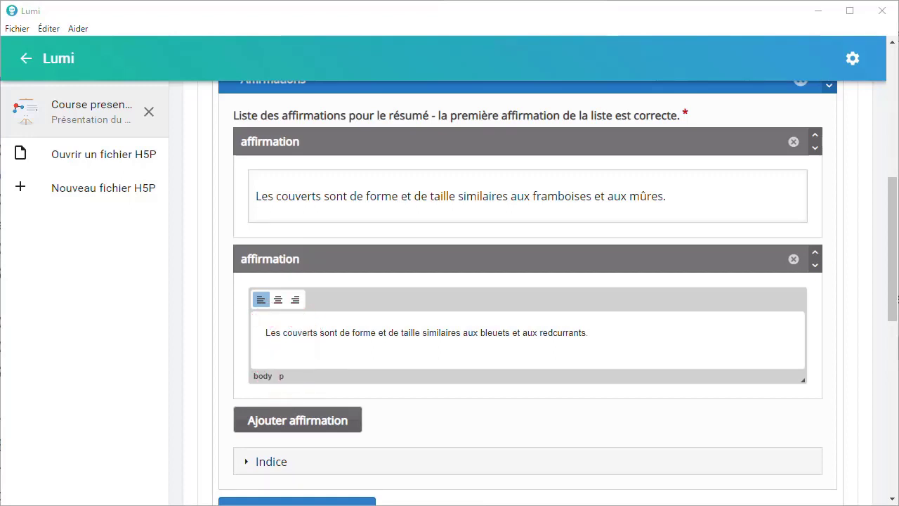
click(298, 421)
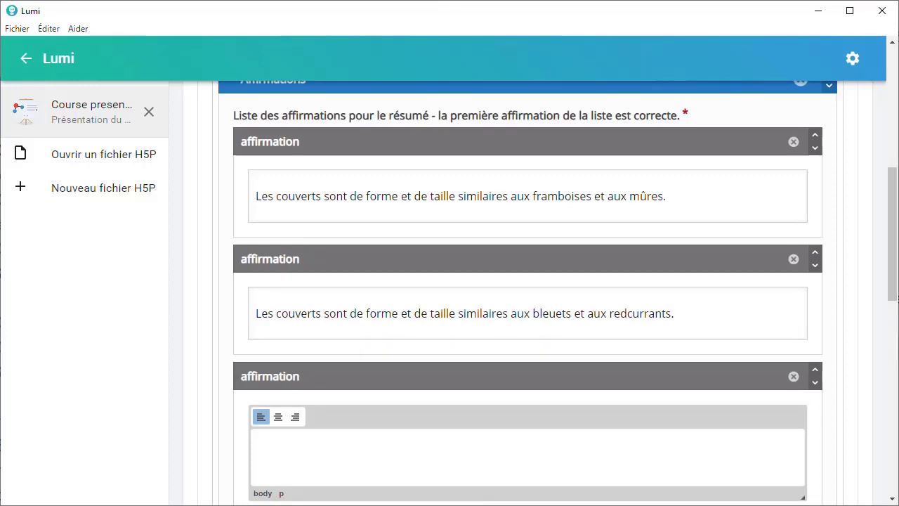
text(Les couverts sont de forme et de taille similaires aux fraises.)
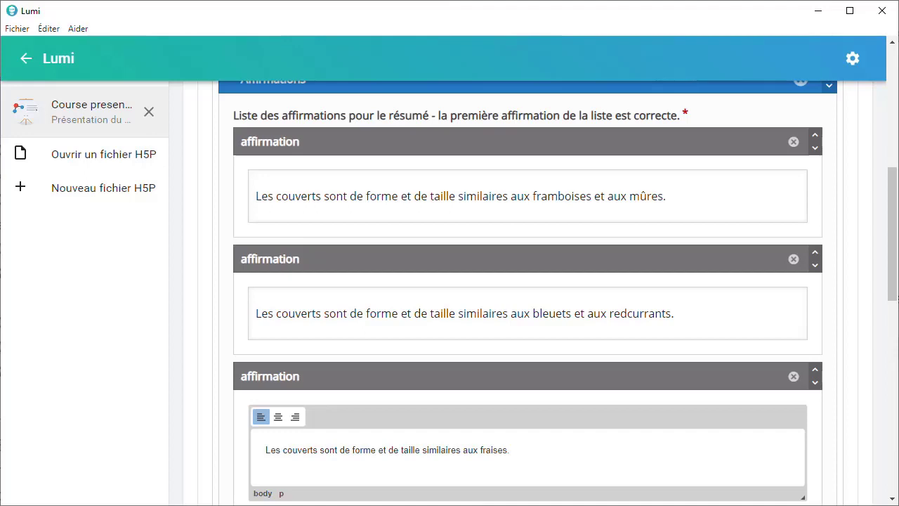
scroll(527, 295, up, 4)
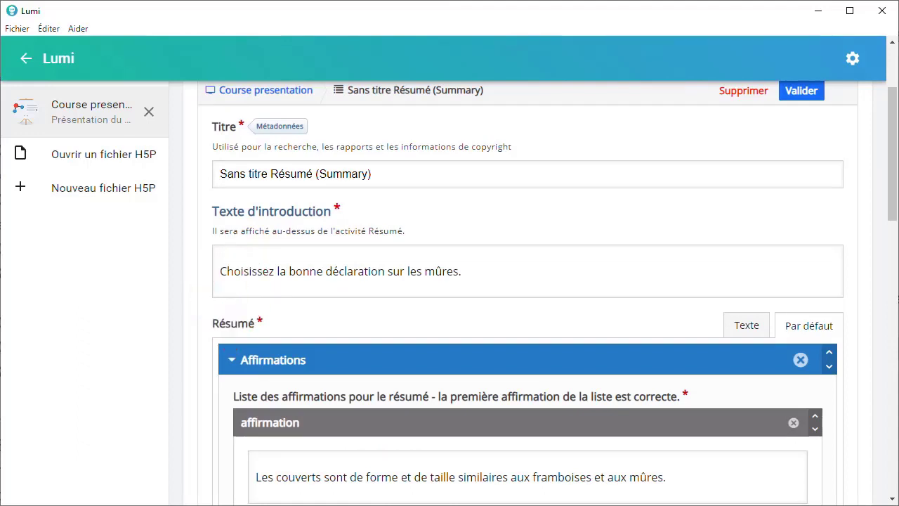
- Collapse the statement group and save the Résumé activity onto the fourth slide
click(231, 360)
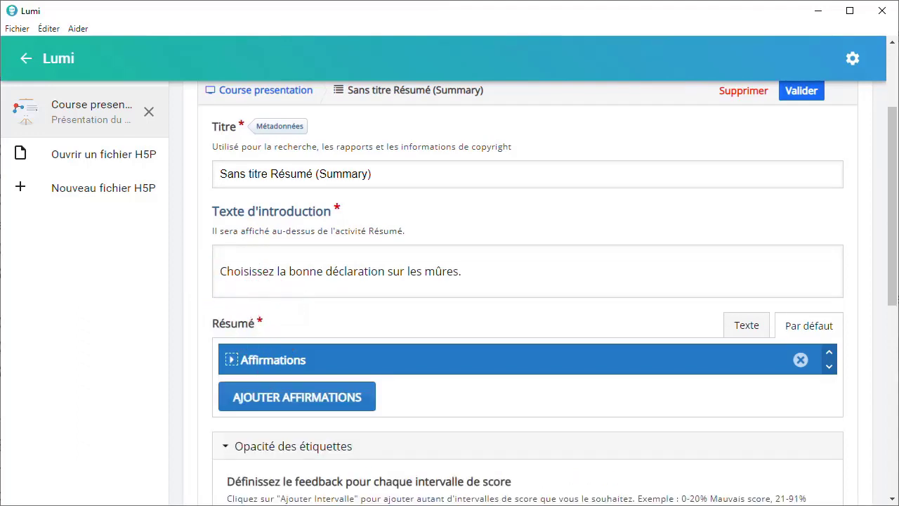
scroll(527, 295, down, 2)
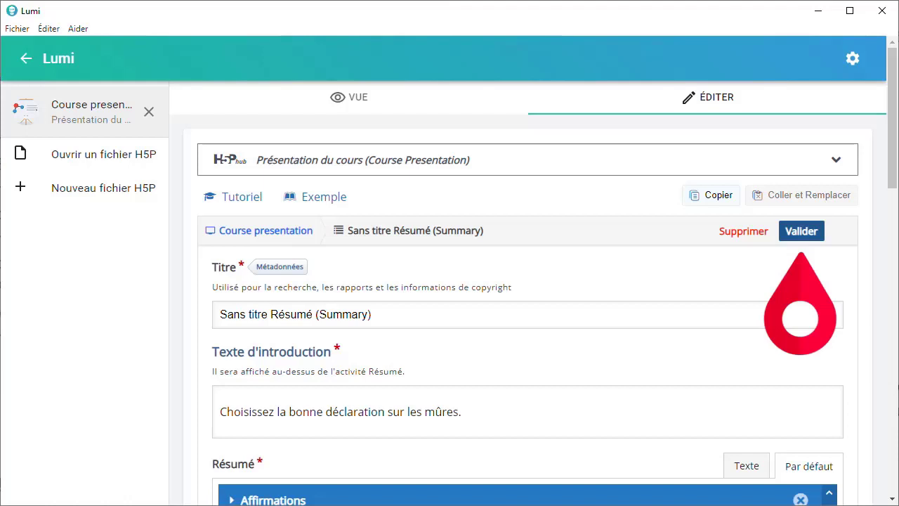
click(802, 231)
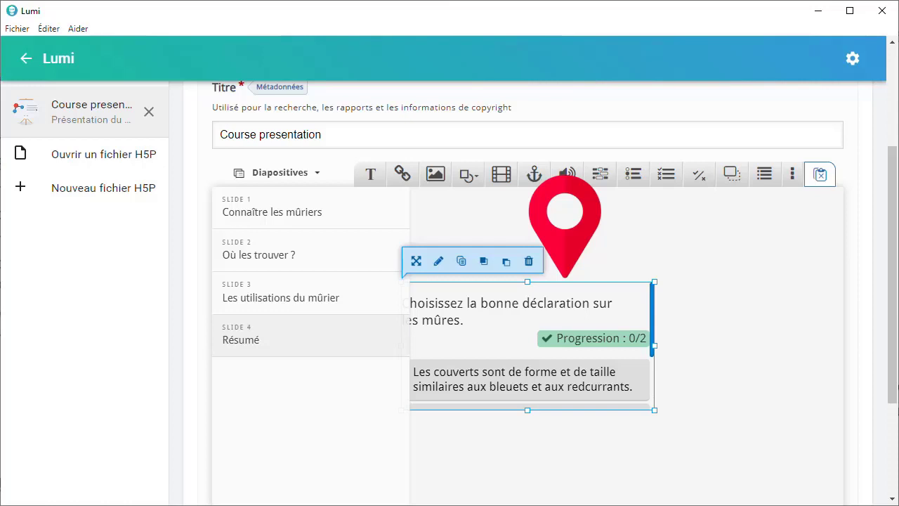
- Move the Résumé activity to position 300, 30 on the fourth slide and enlarge it to 590 × 270
drag(416, 261, 437, 192)
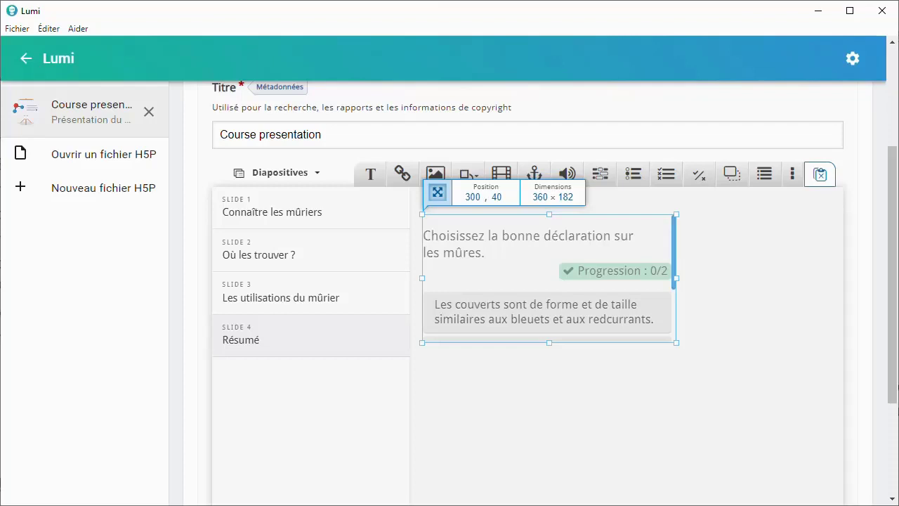
drag(438, 192, 437, 185)
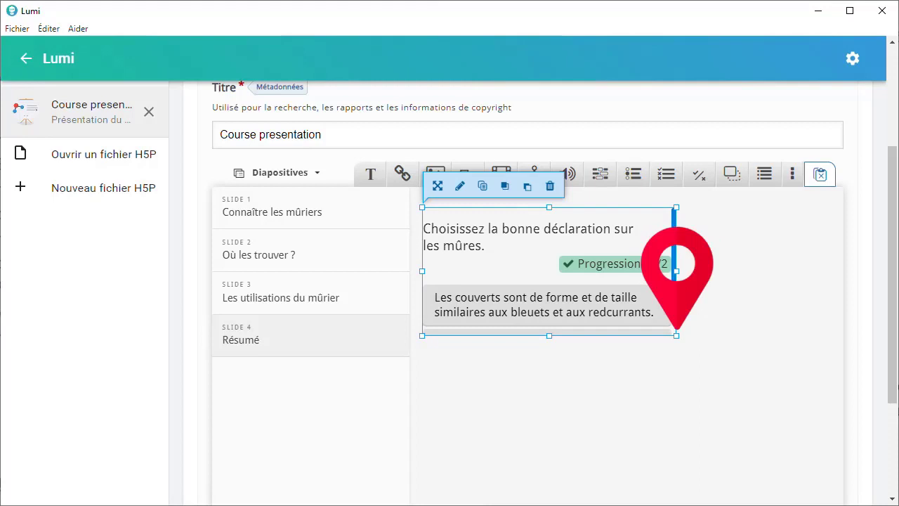
drag(677, 335, 838, 398)
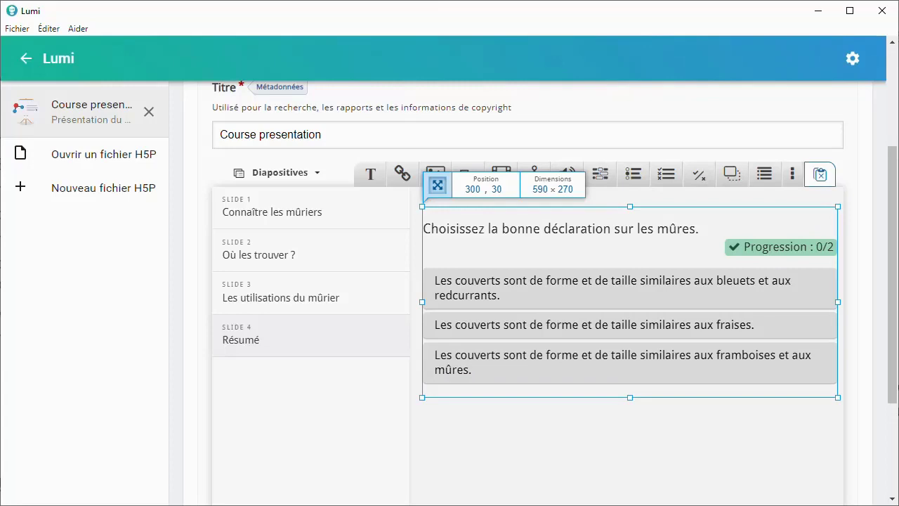
click(351, 399)
- Preview the presentation and go through the slides "Où les trouver ?", "Les utilisations du mûrier" and "Résumé"
scroll(351, 399, up, 3)
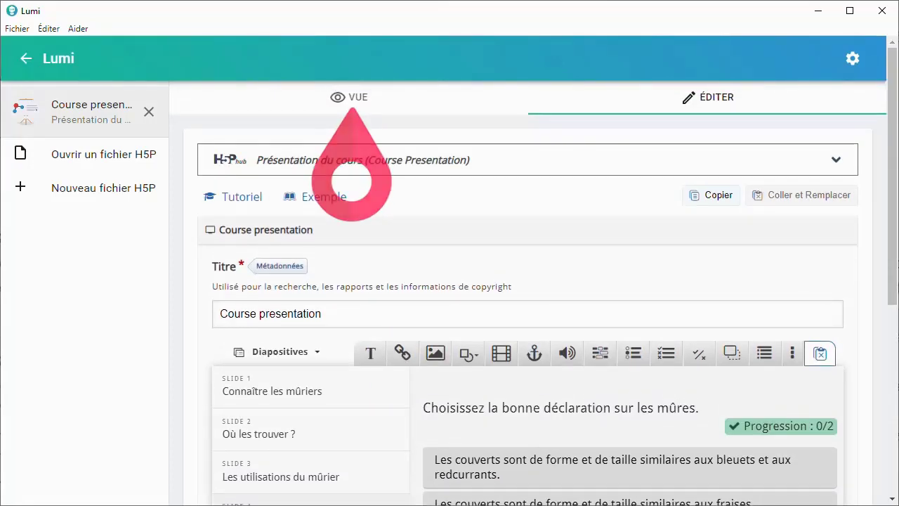
click(350, 97)
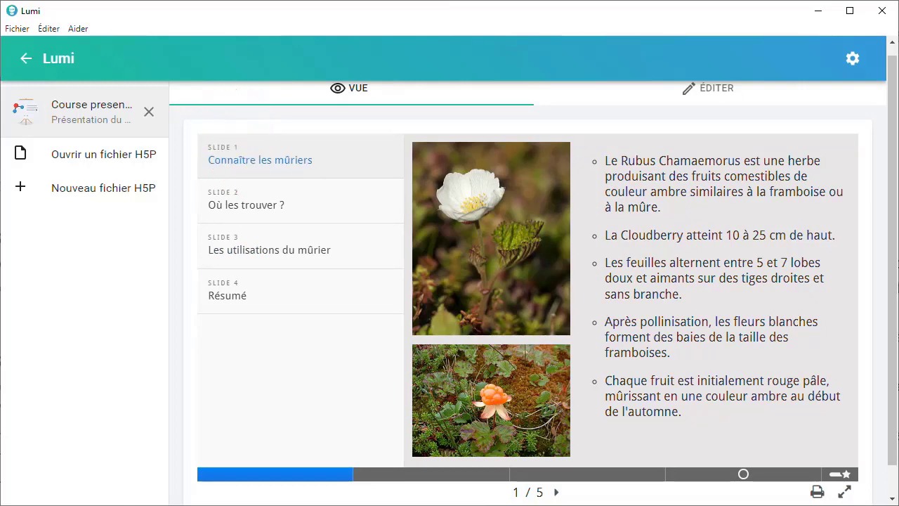
click(232, 196)
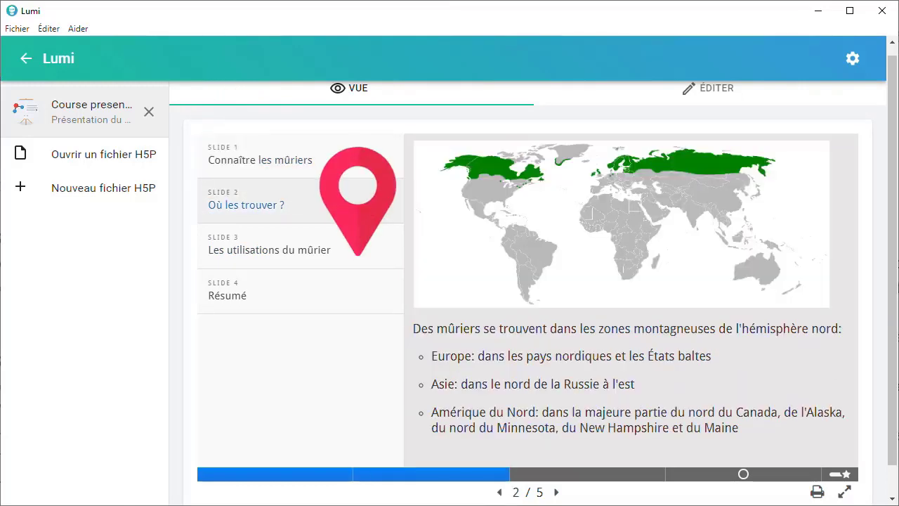
click(281, 248)
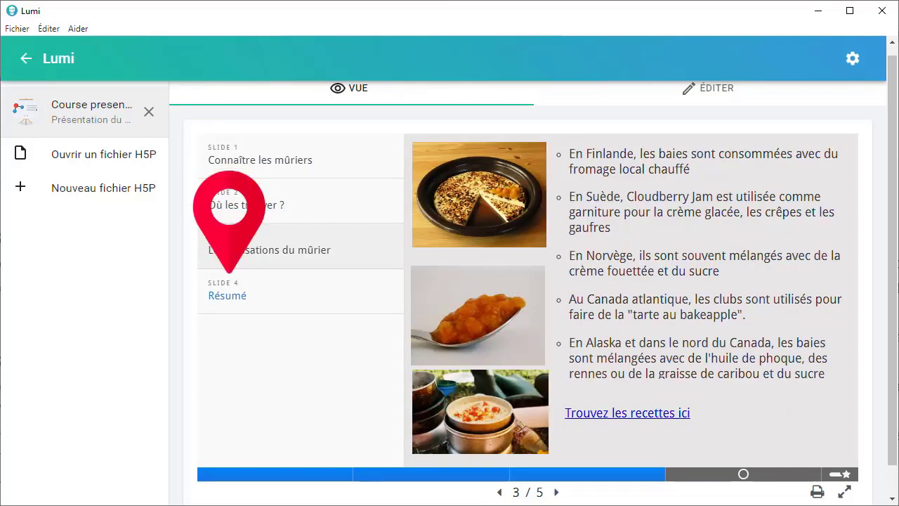
click(227, 295)
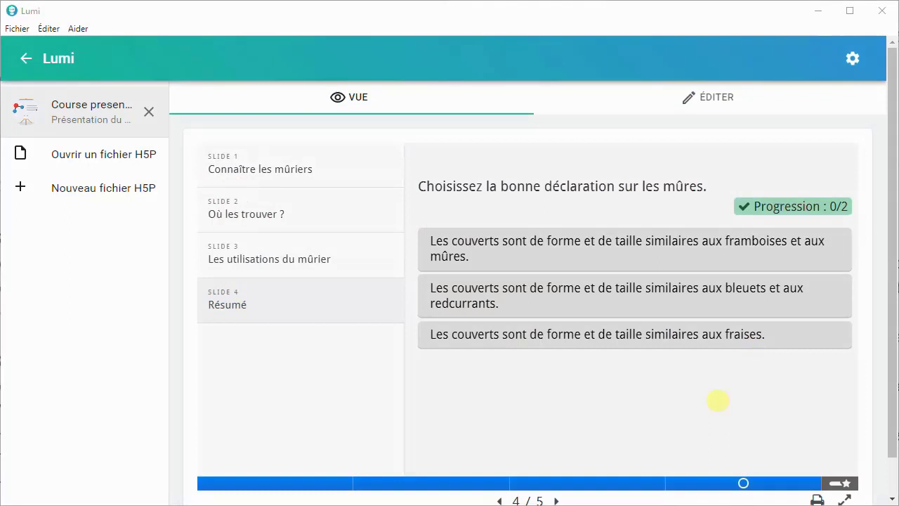
- Test the summary activity by answering bleuets and redcurrants, framboises and mûres, and "l'hémisphère nord", and open the score page
click(603, 302)
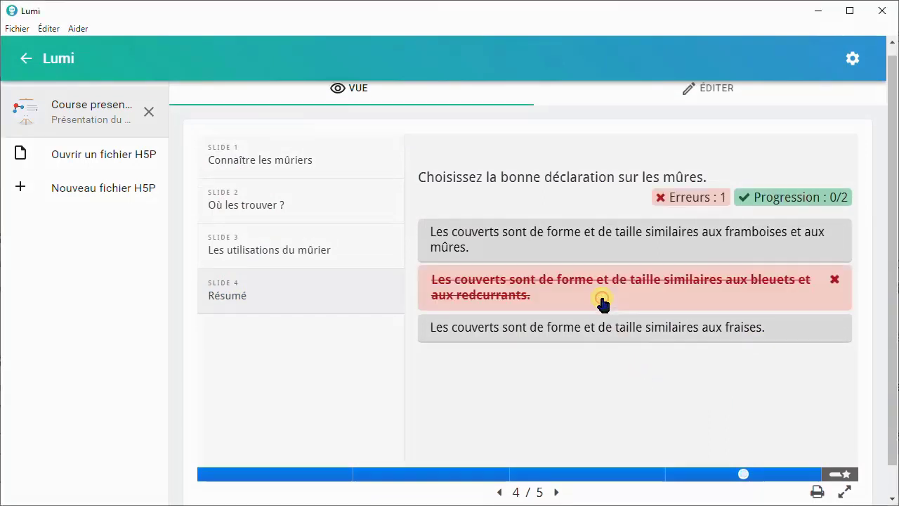
click(616, 247)
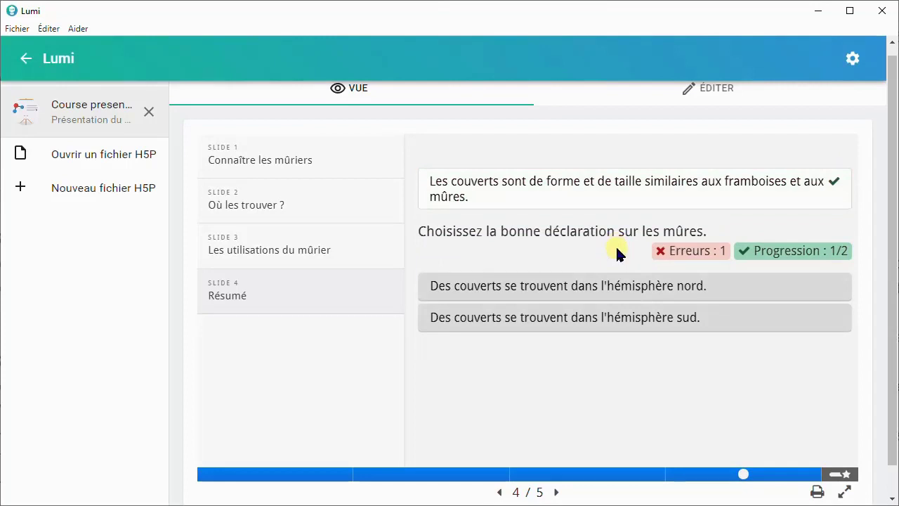
click(641, 294)
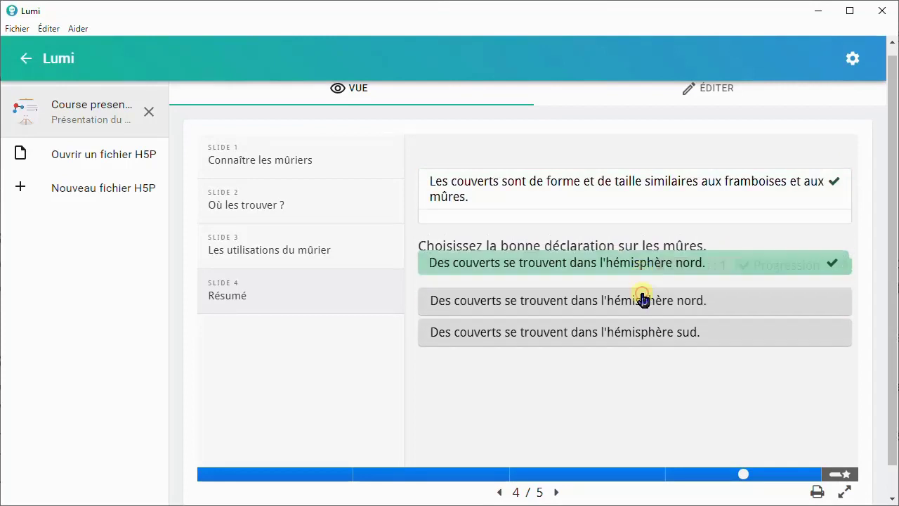
click(835, 475)
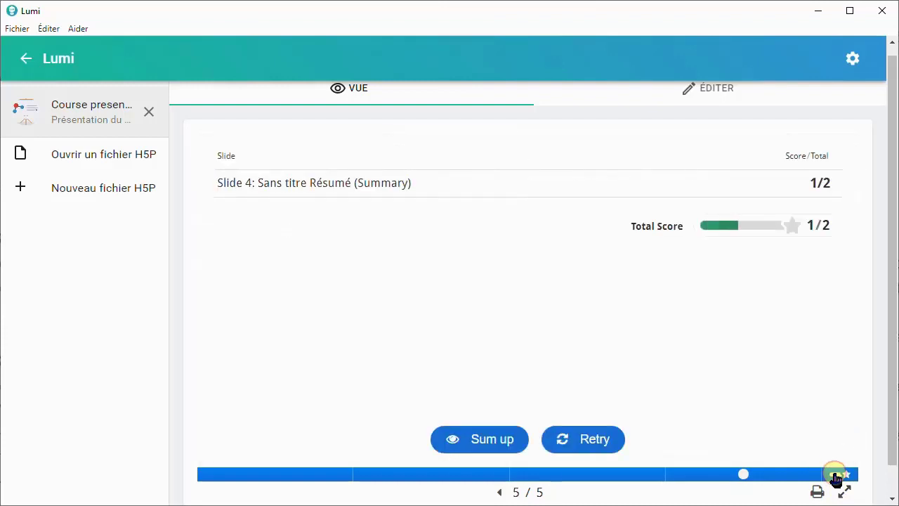